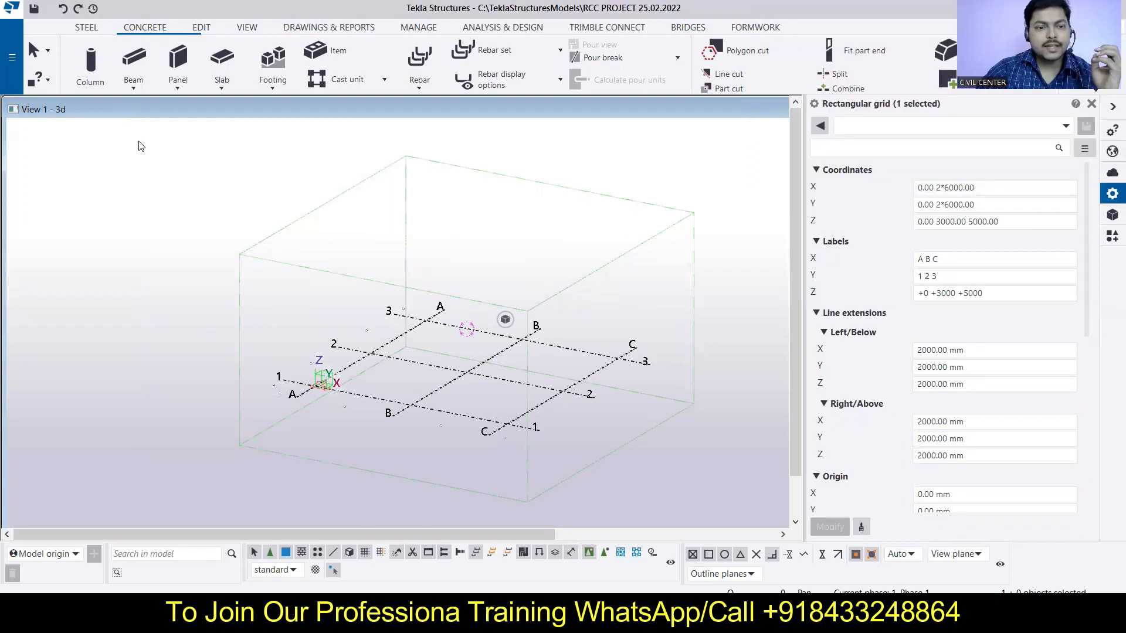
# Select the rectangular grid and examine its X coordinates against the axis directions and the spacing between grid lines A, B and C
pyautogui.click(532, 418)
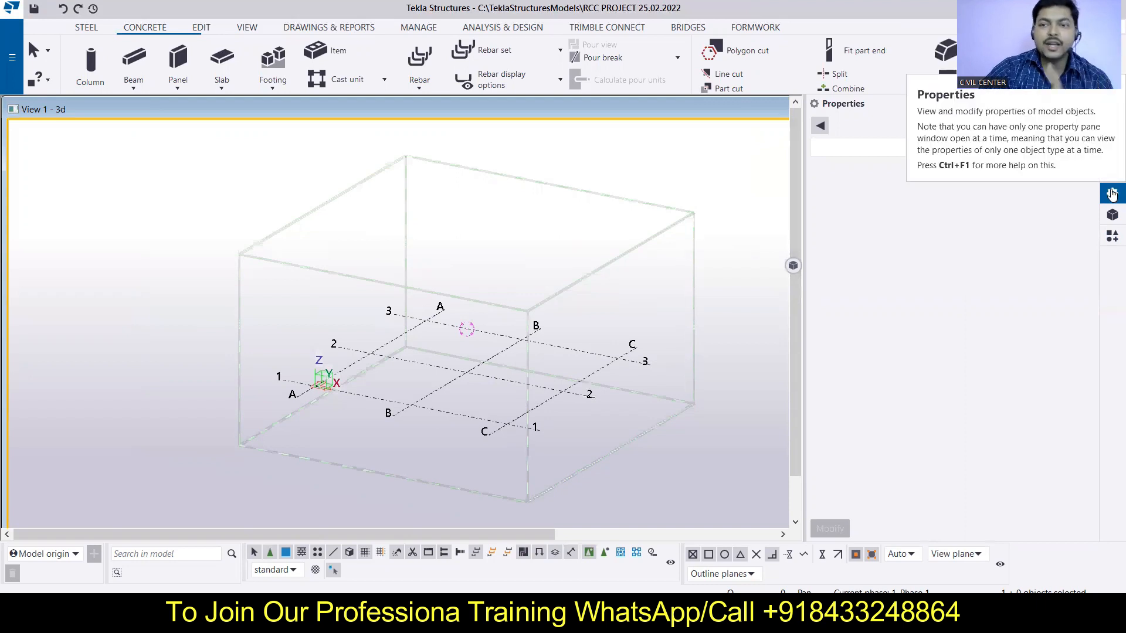
pyautogui.click(595, 357)
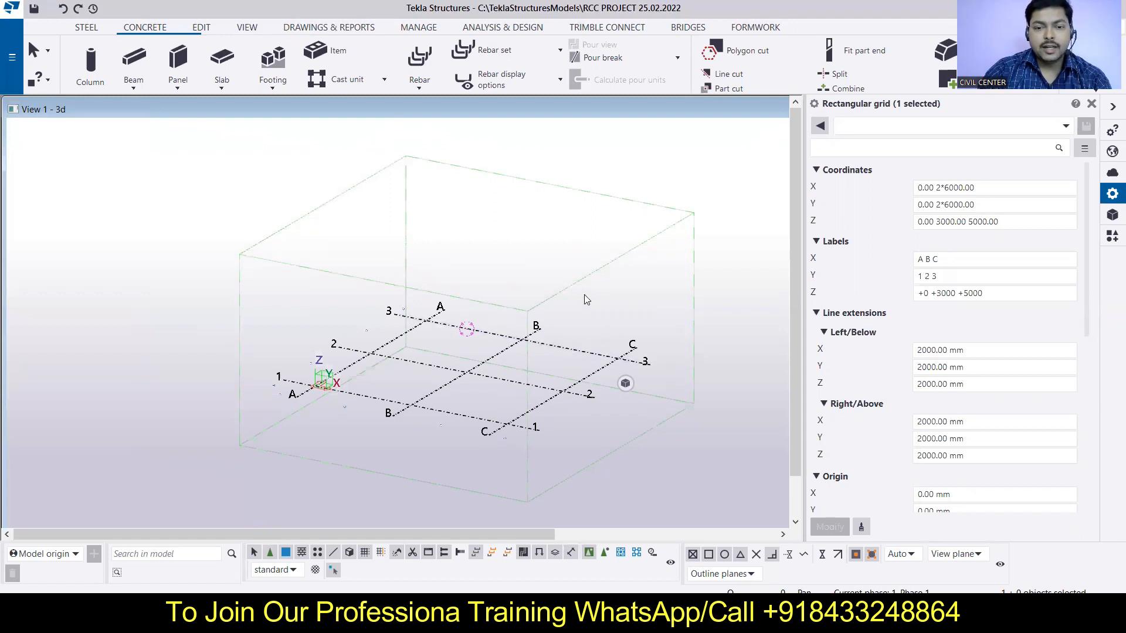
pyautogui.scroll(-3, 583, 363)
pyautogui.click(997, 187)
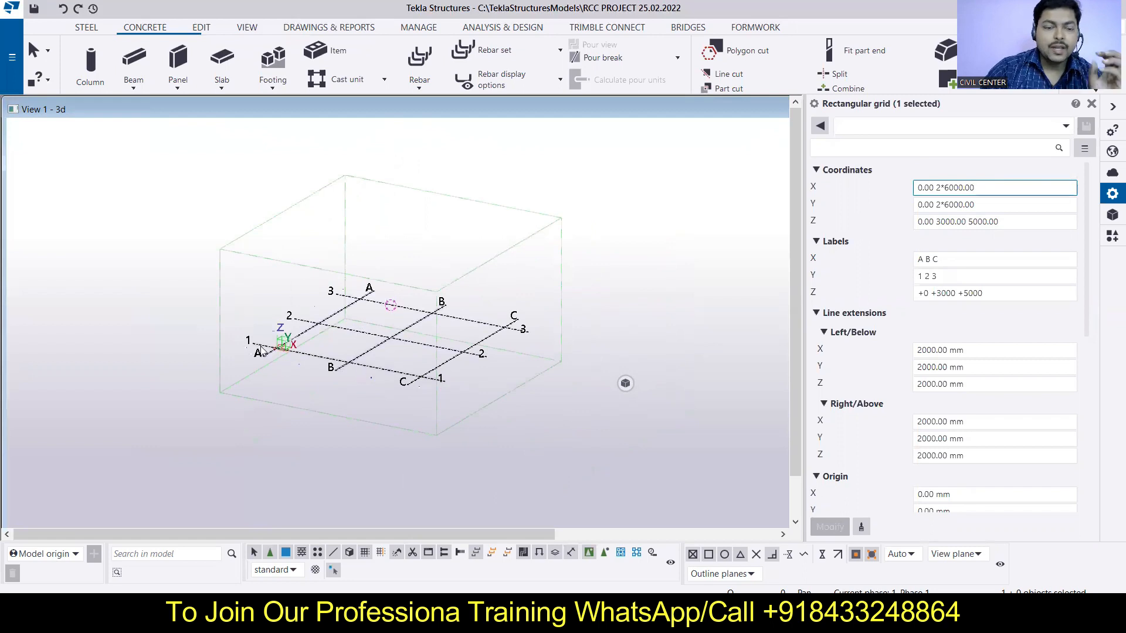
pyautogui.scroll(3, 277, 351)
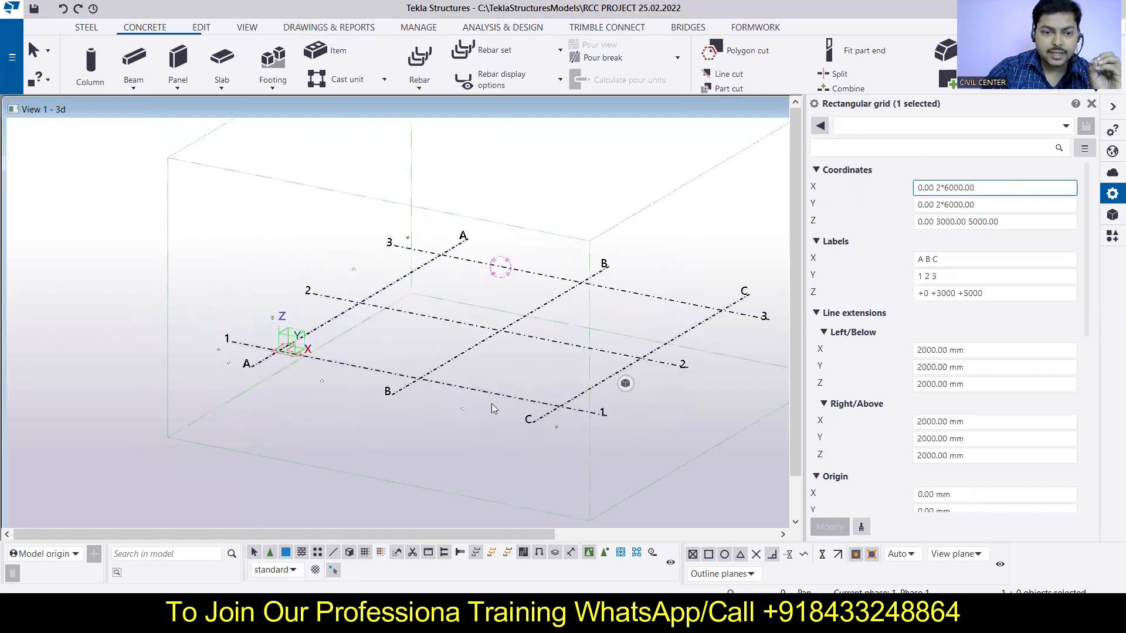
pyautogui.scroll(3, 298, 339)
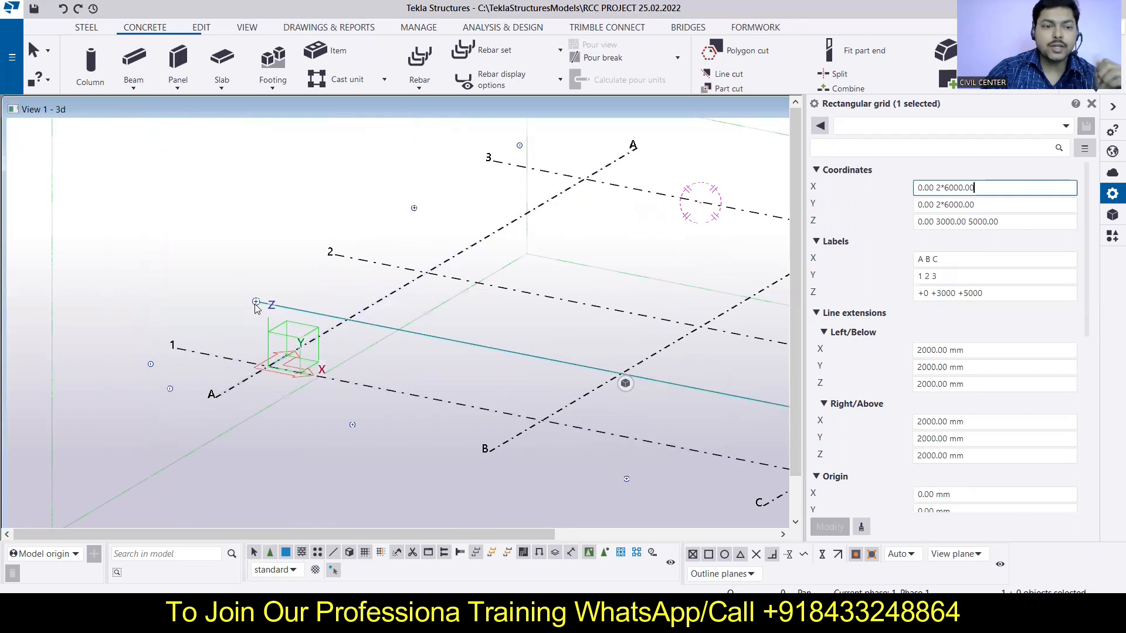
pyautogui.scroll(-3, 247, 340)
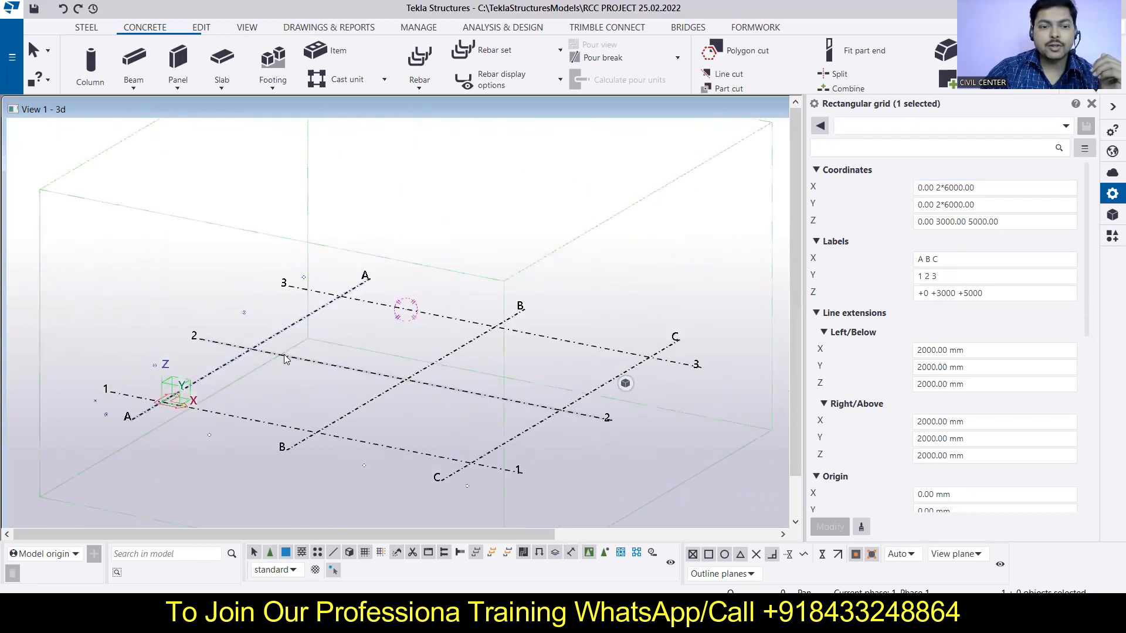
pyautogui.click(284, 359)
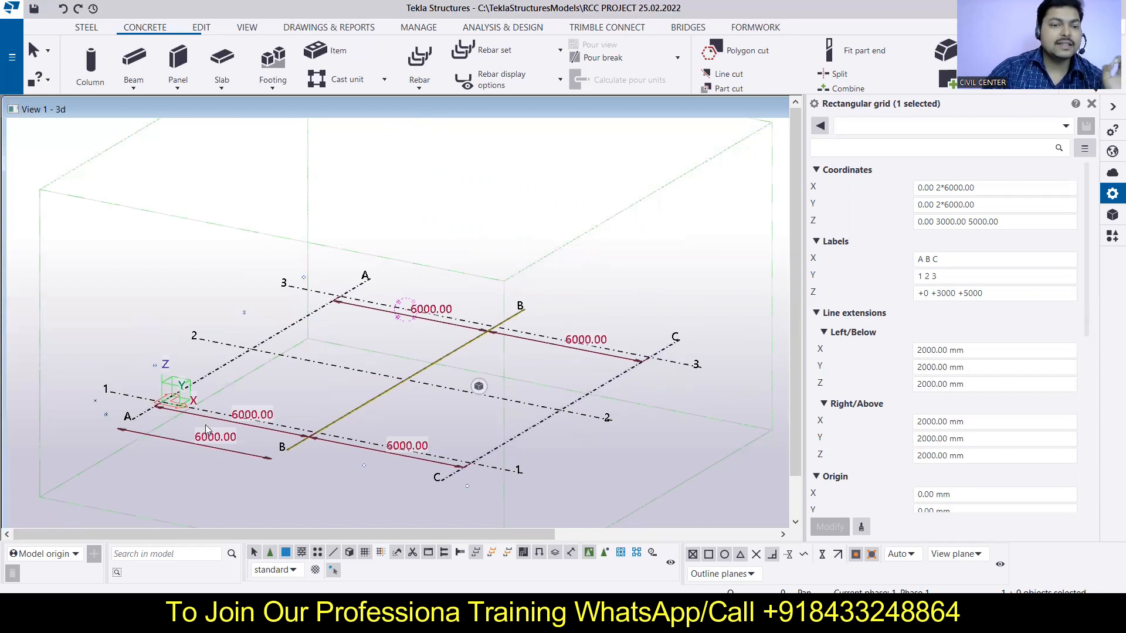
pyautogui.scroll(-1, 229, 366)
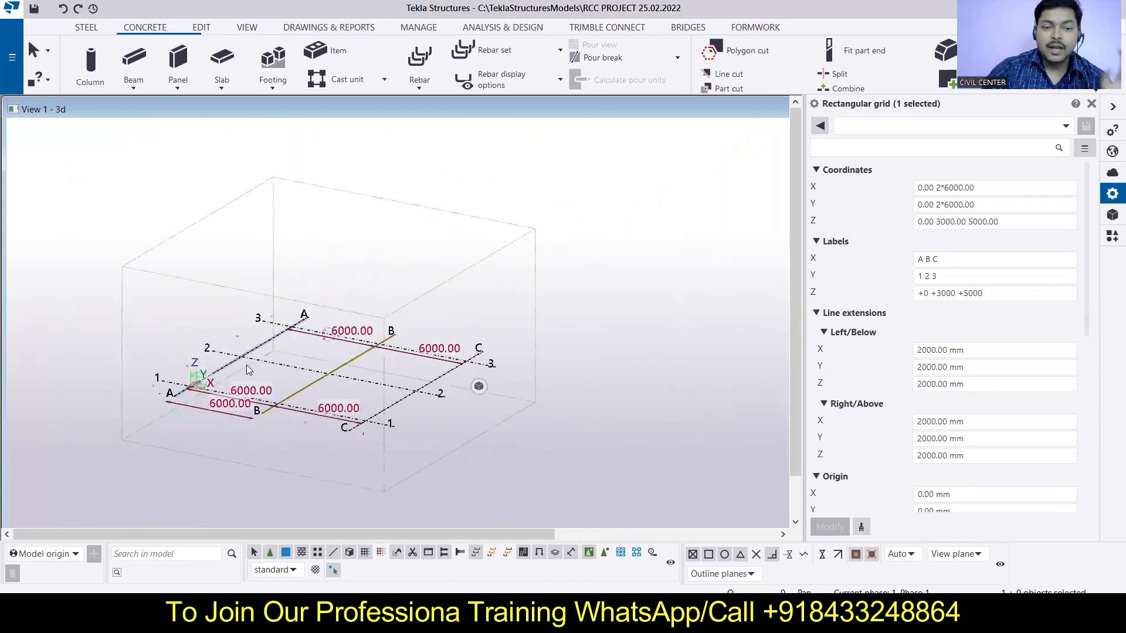
pyautogui.scroll(1, 280, 373)
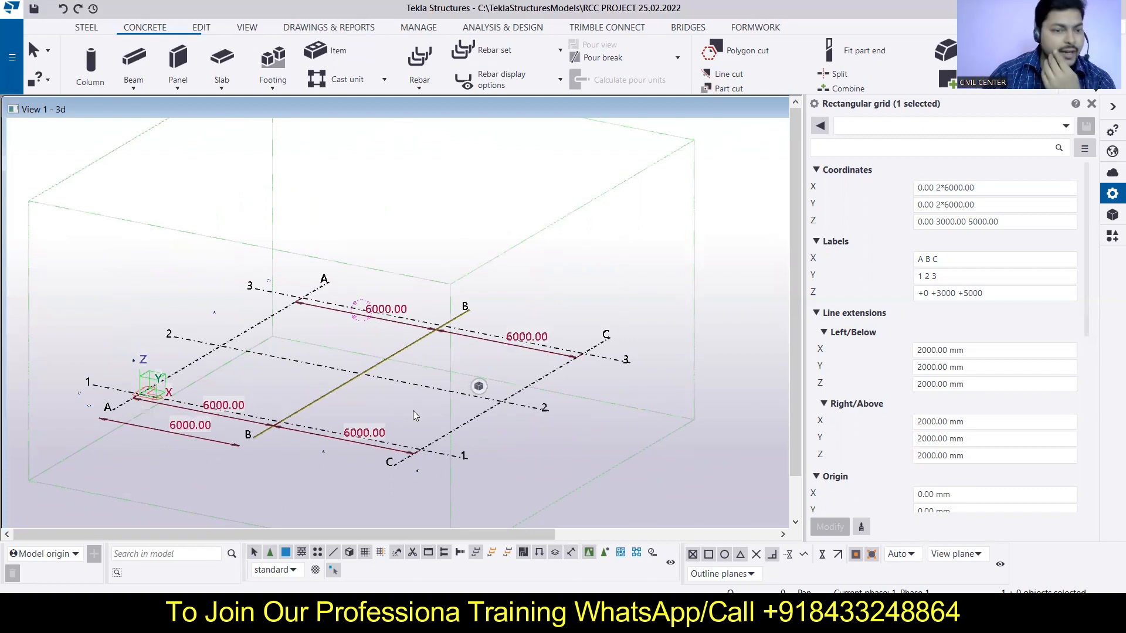
# Set the rectangular grid's X coordinates to 0.00 5*6000.00
pyautogui.click(940, 187)
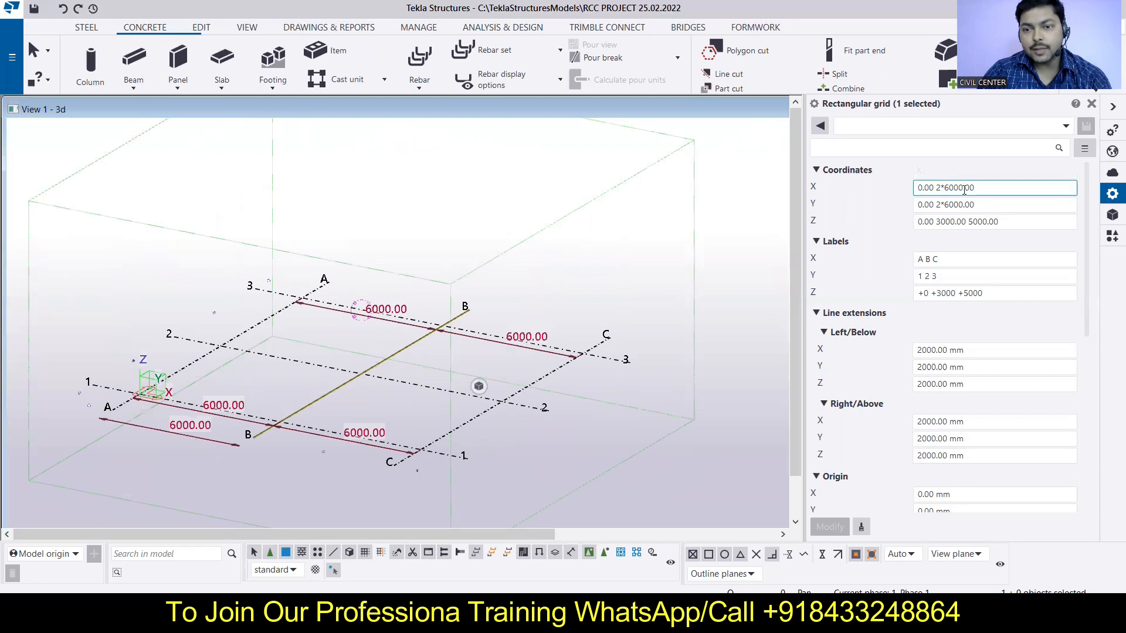
pyautogui.press('BackSpace')
pyautogui.click(975, 202)
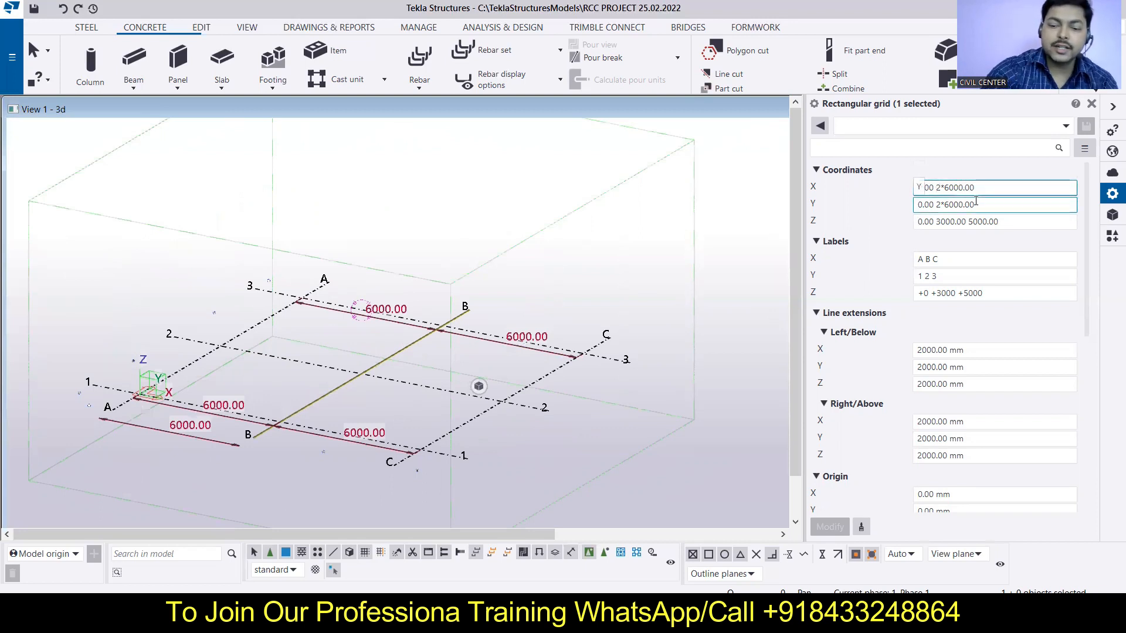
pyautogui.write('5')
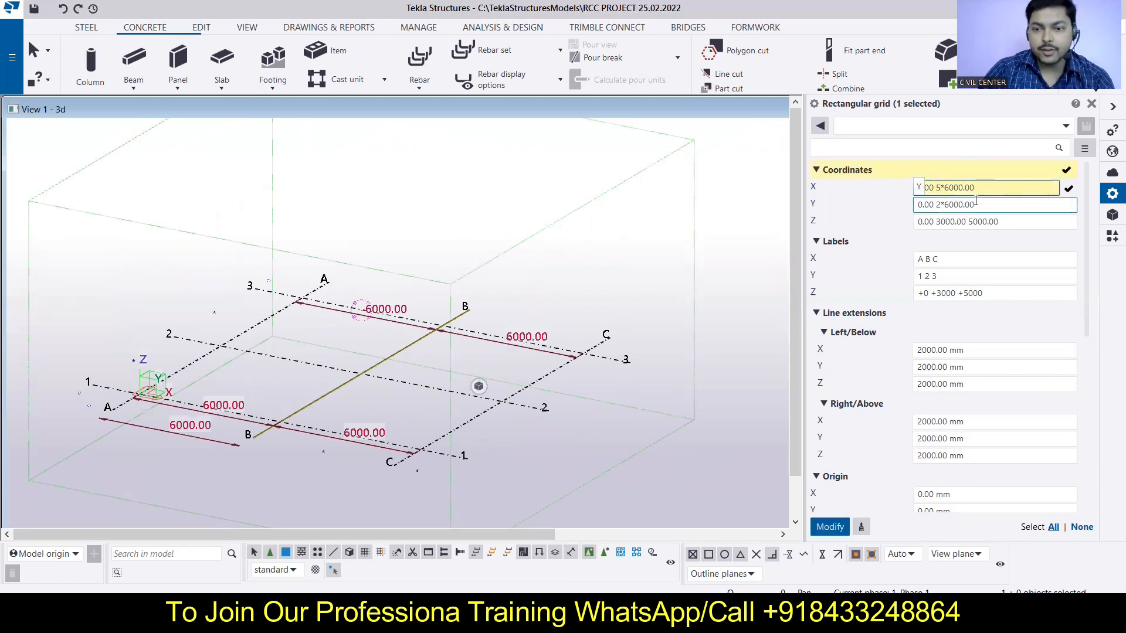
# Set the grid's Y coordinates to 0.00 8*6000.00 and apply the coordinate changes to the model
pyautogui.click(937, 205)
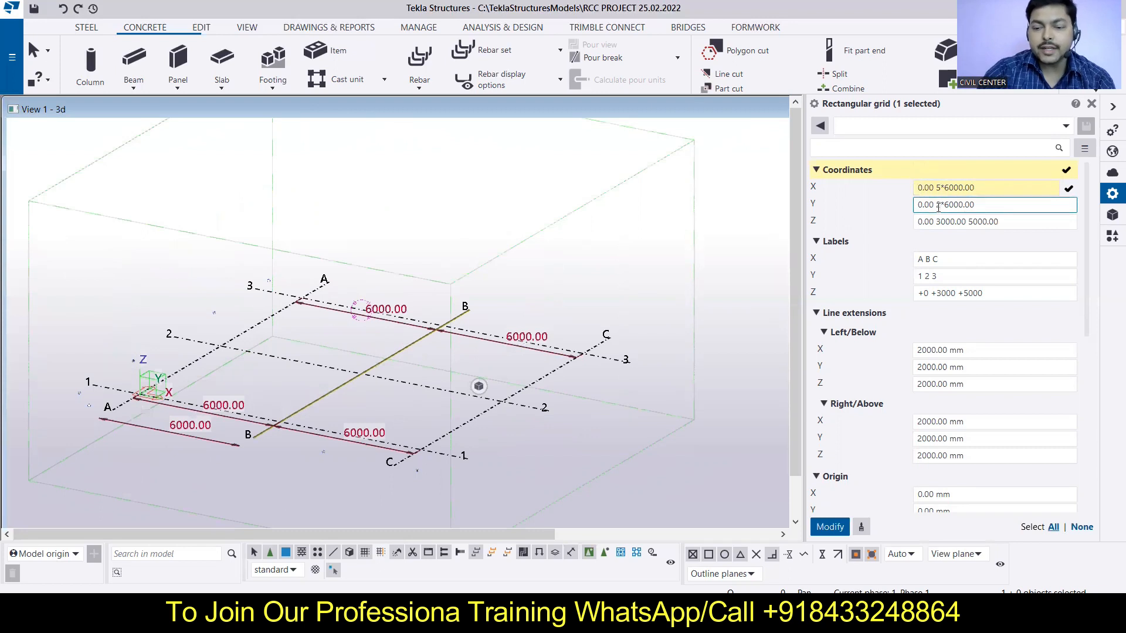
pyautogui.press('Delete')
pyautogui.press('Delete')
pyautogui.write('6*')
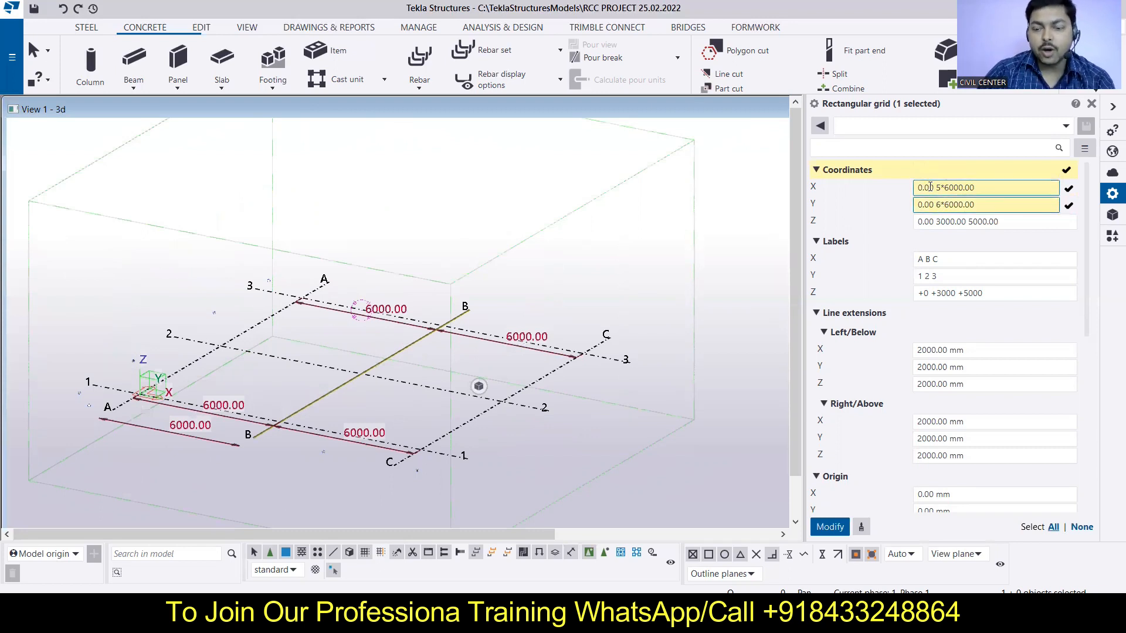
pyautogui.press('BackSpace')
pyautogui.write('8')
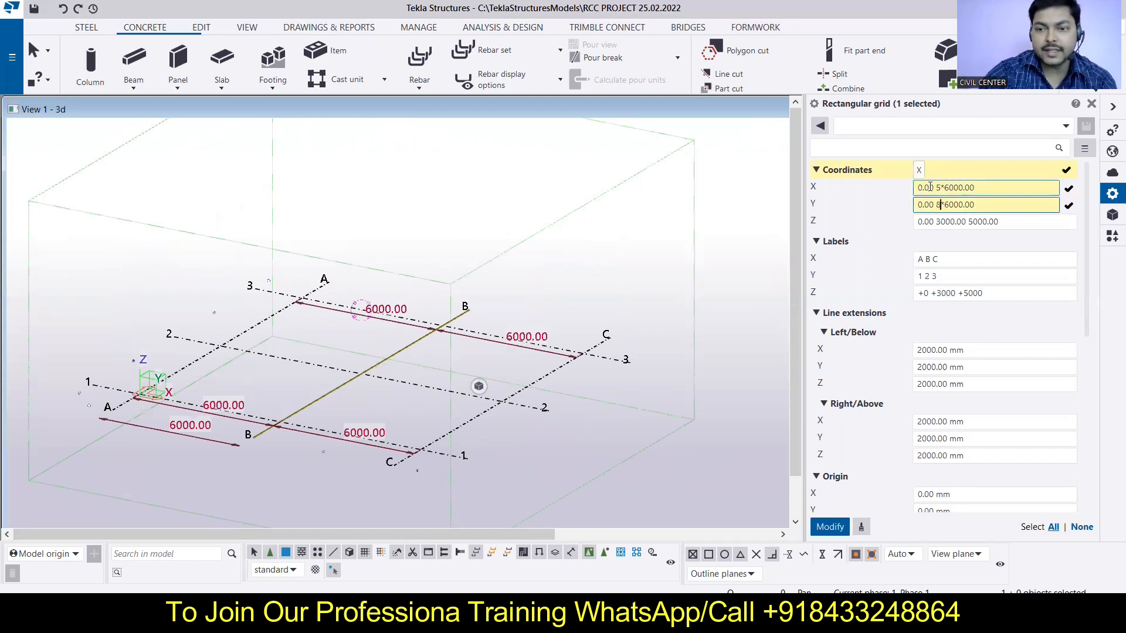
pyautogui.click(830, 526)
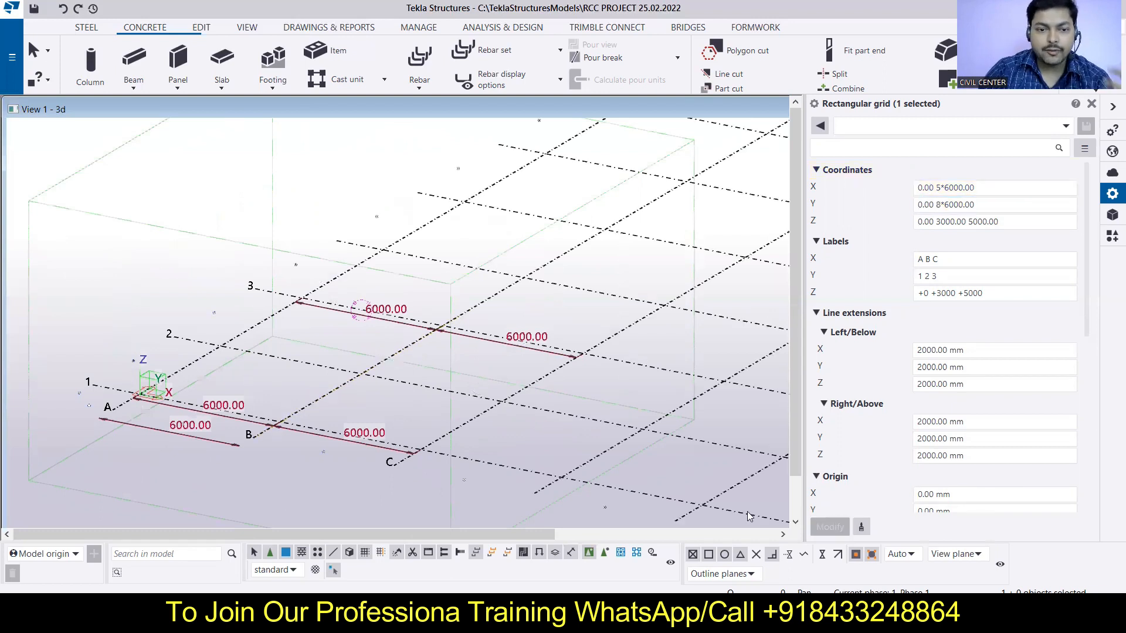
# Extend the grid's X labels to A B C D E F and apply the change
pyautogui.scroll(-5, 395, 267)
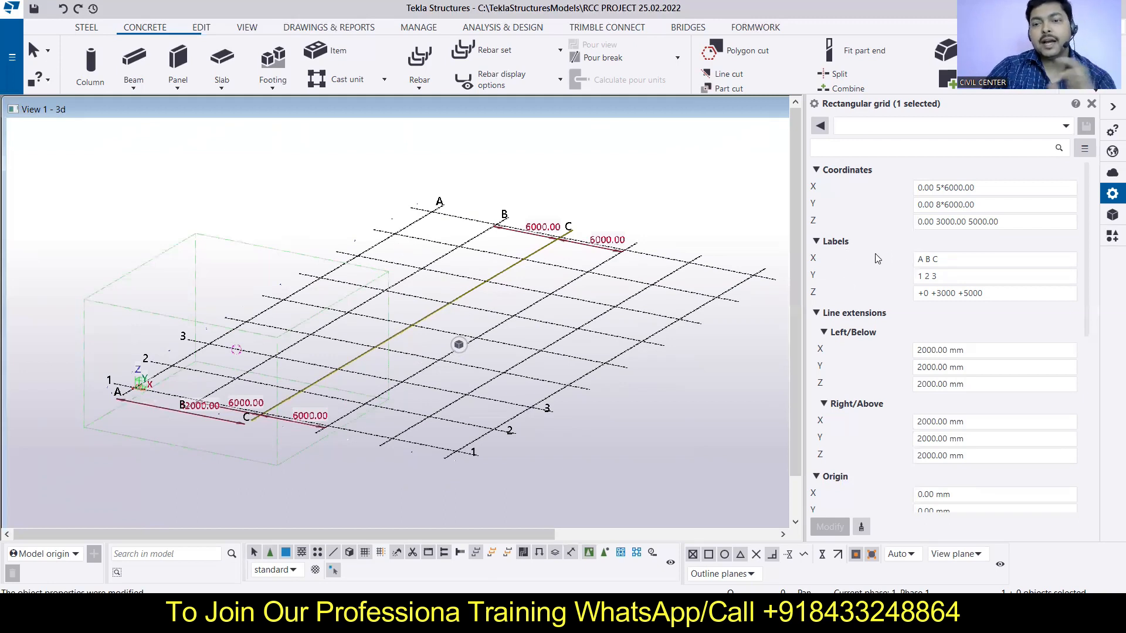
pyautogui.click(976, 262)
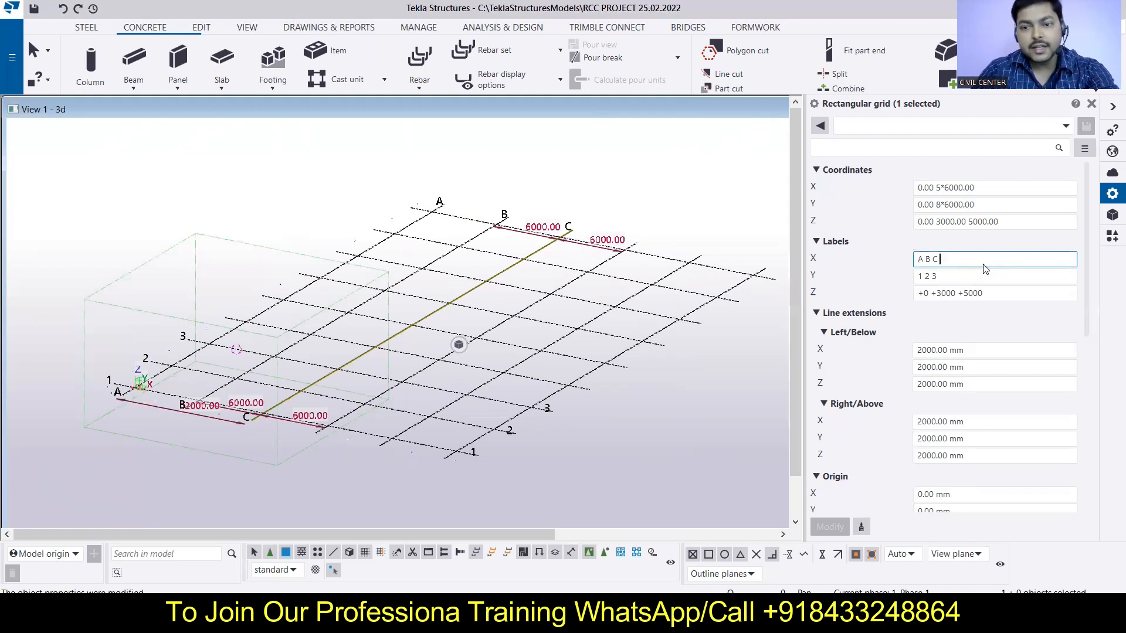
pyautogui.write('D E F')
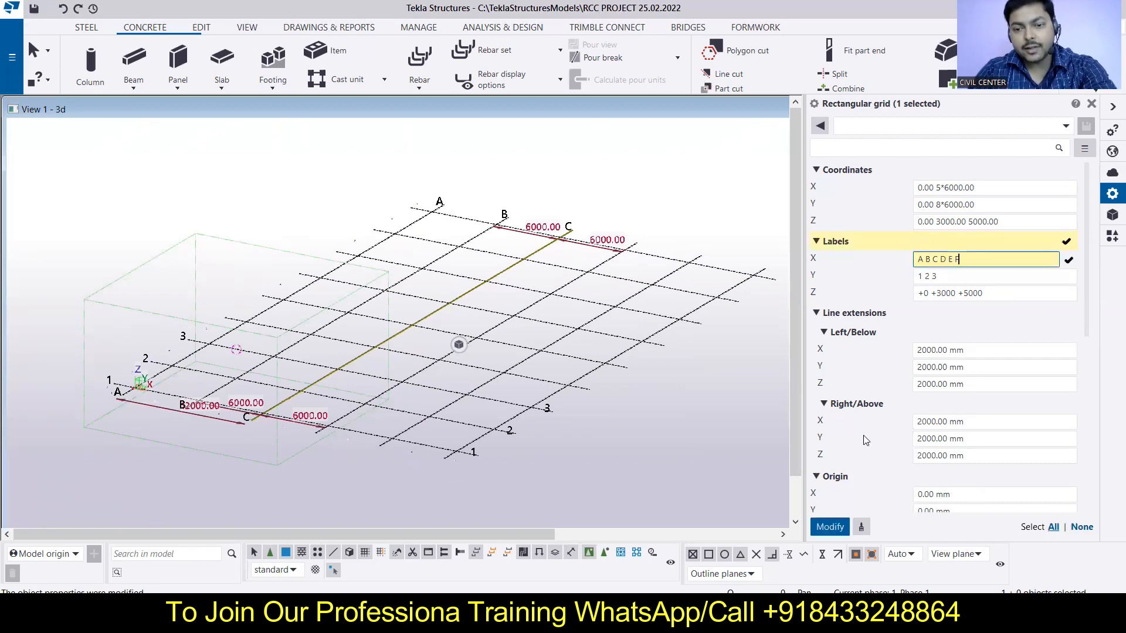
pyautogui.click(828, 527)
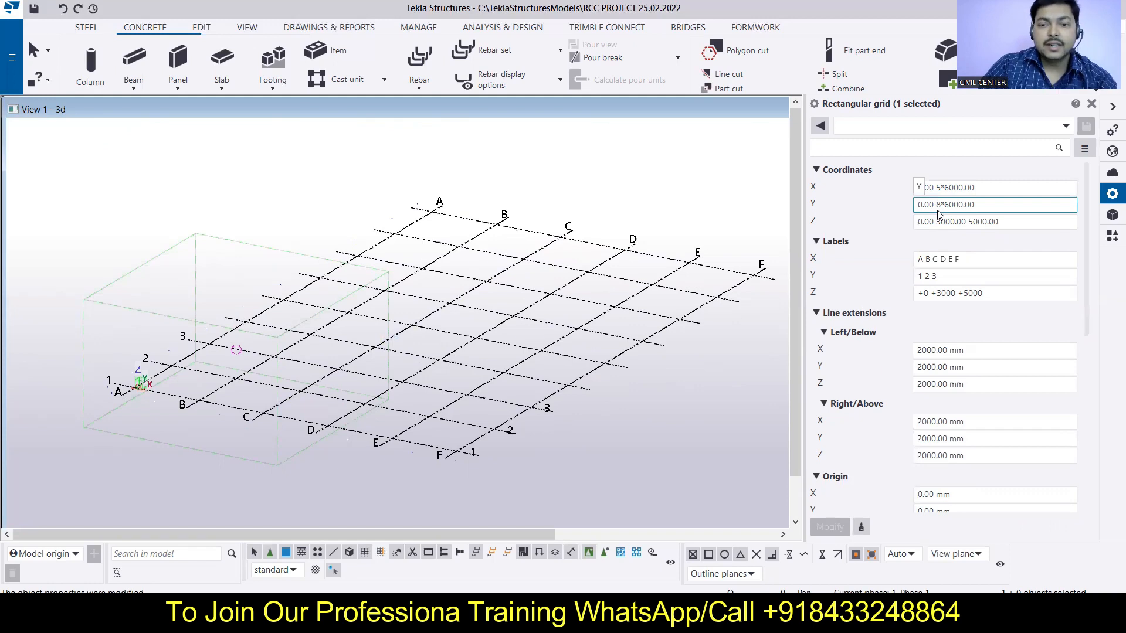
pyautogui.click(961, 276)
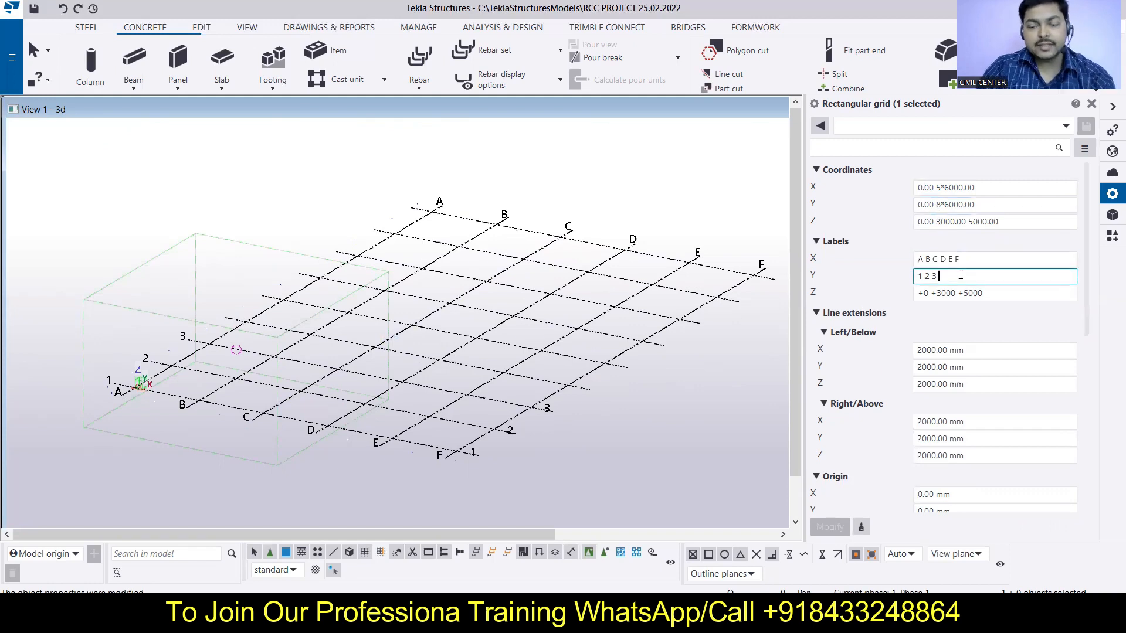
pyautogui.write('4 5 6 7')
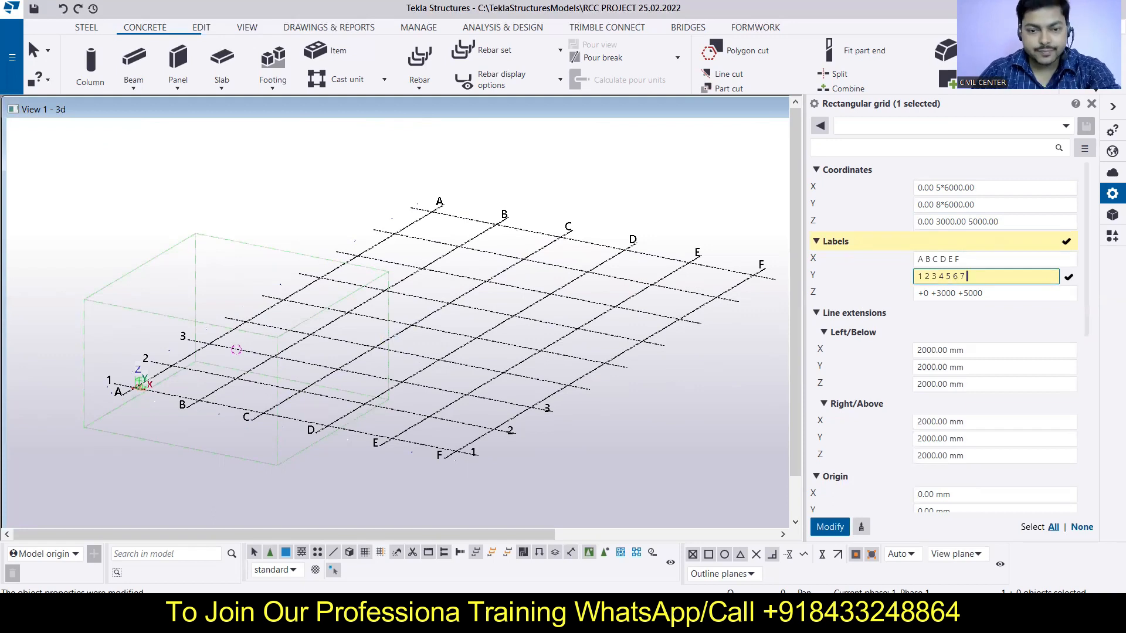
pyautogui.write(' 8')
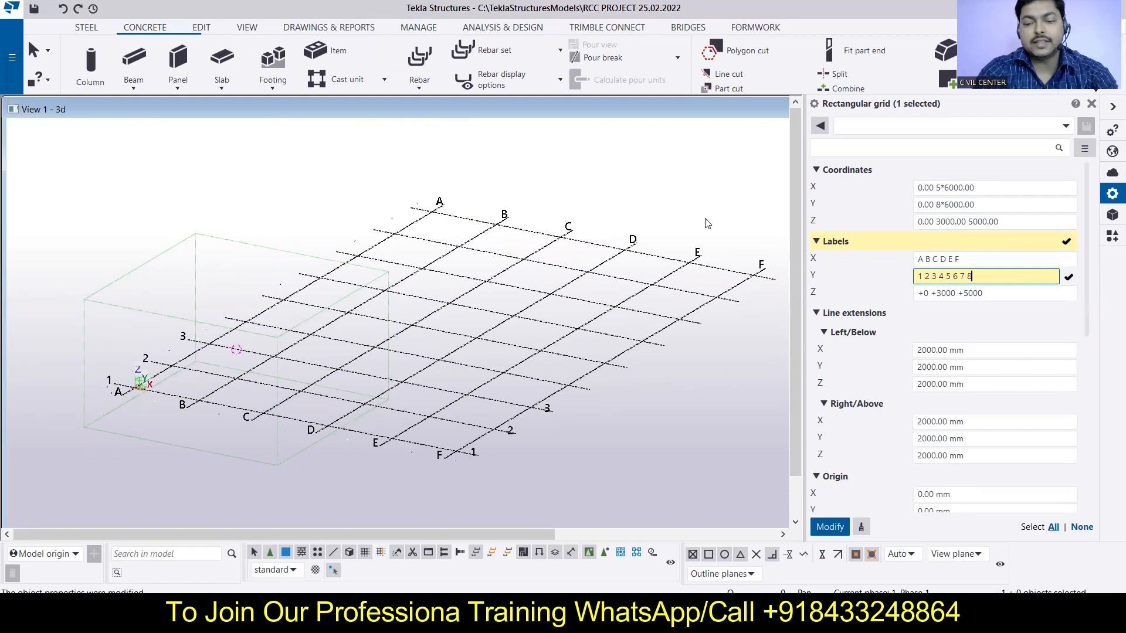
pyautogui.write(' 9 10')
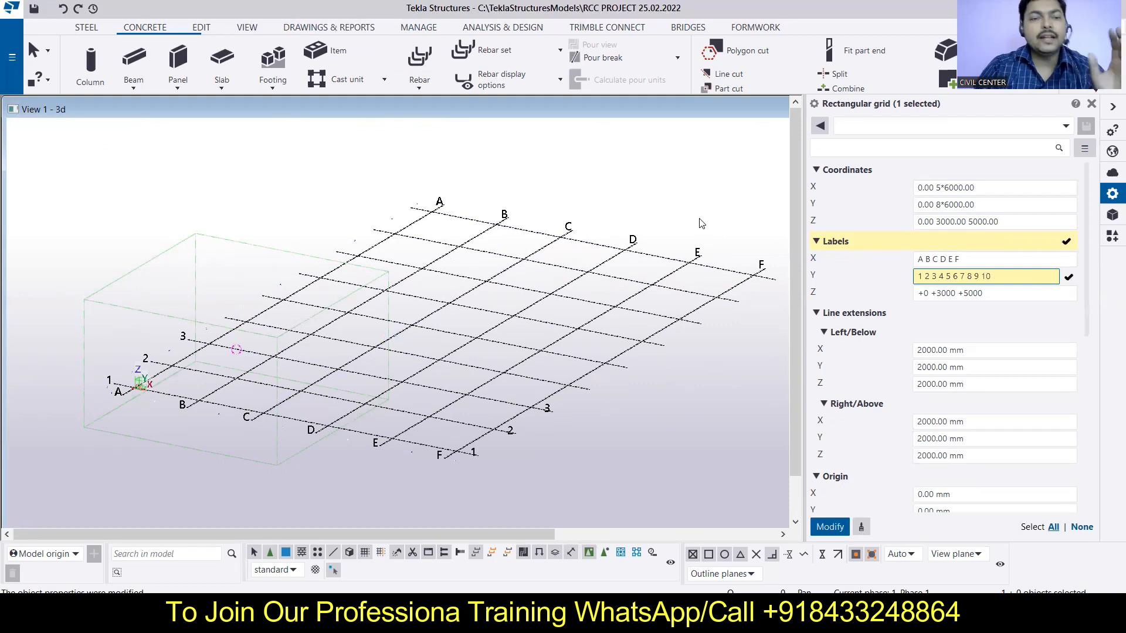
pyautogui.click(829, 527)
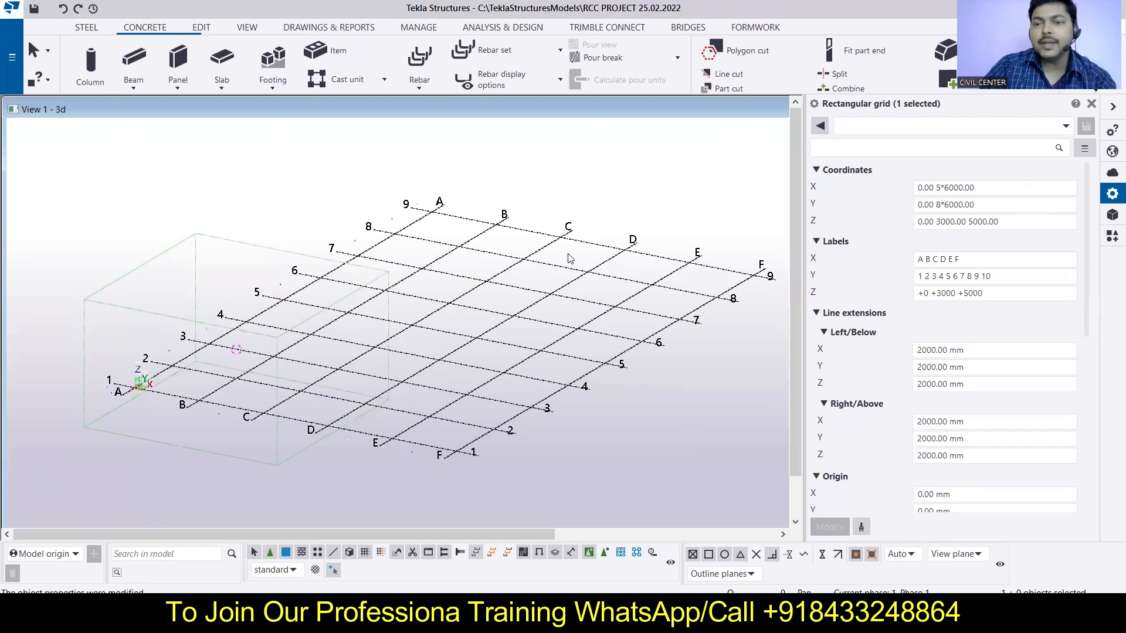
# Add a further 4000 mm bay after 8*6000.00 in the grid's Y coordinates and apply the change
pyautogui.scroll(-3, 421, 236)
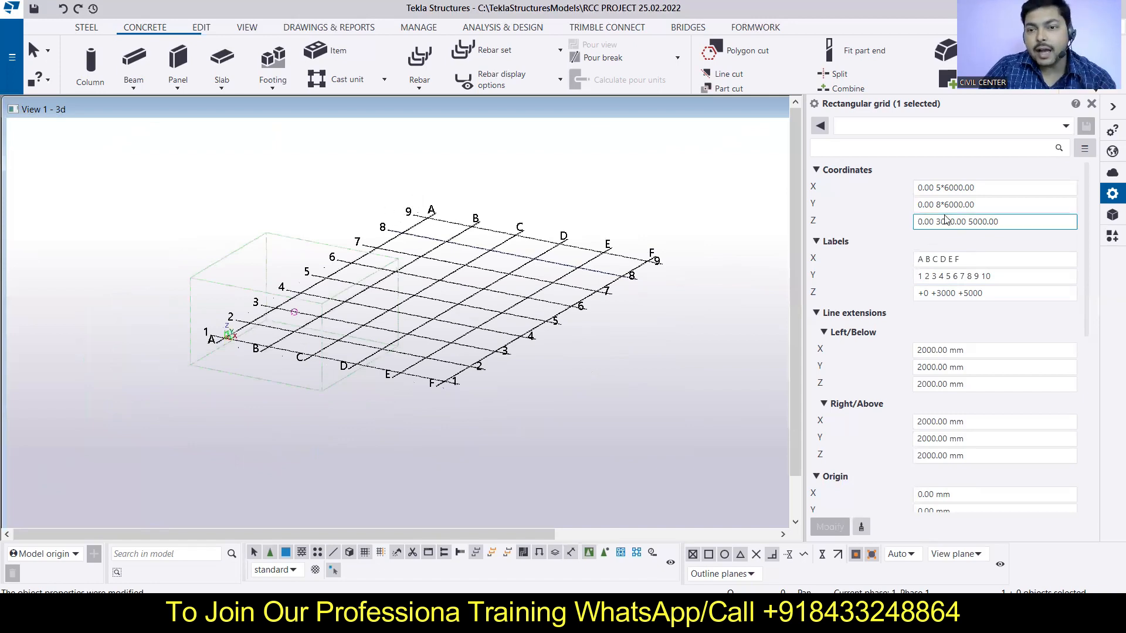
pyautogui.click(997, 207)
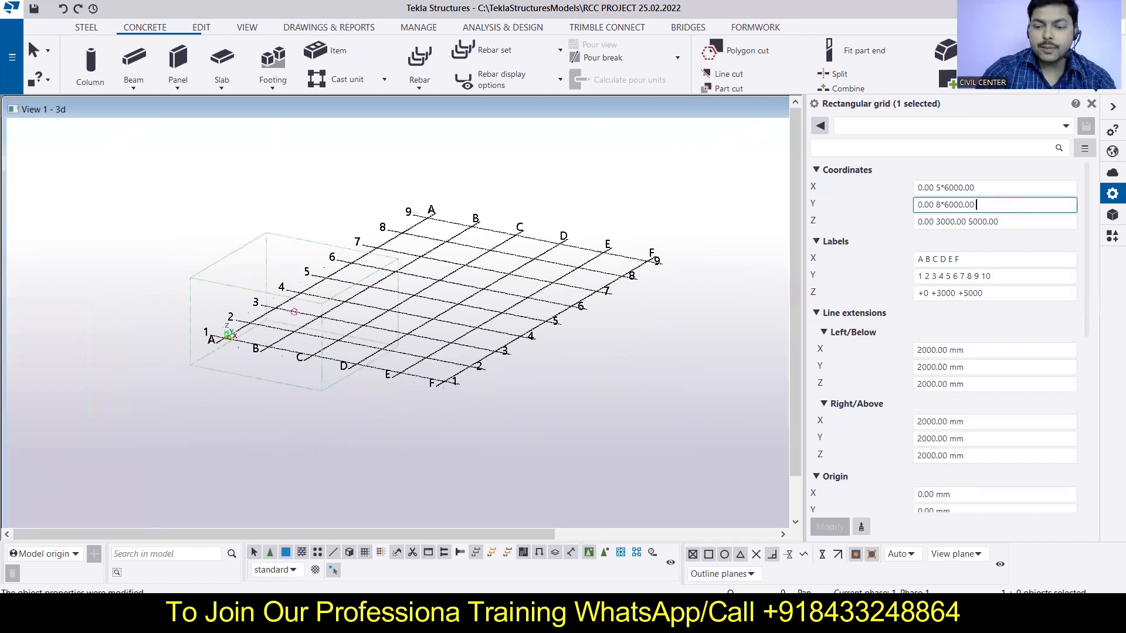
pyautogui.write('4000')
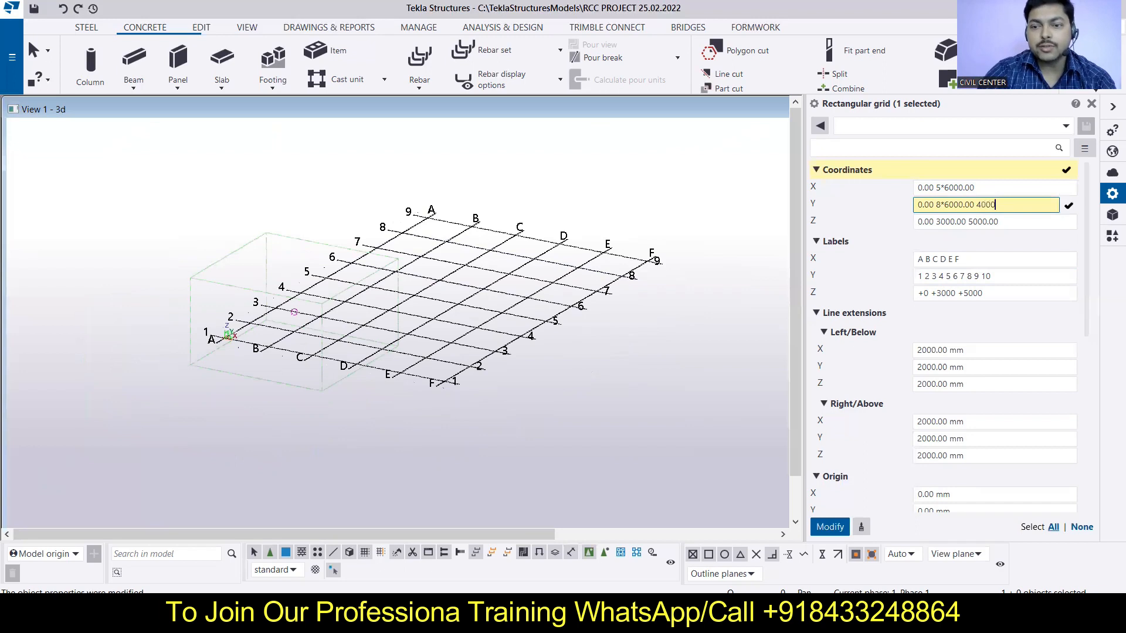
pyautogui.click(828, 527)
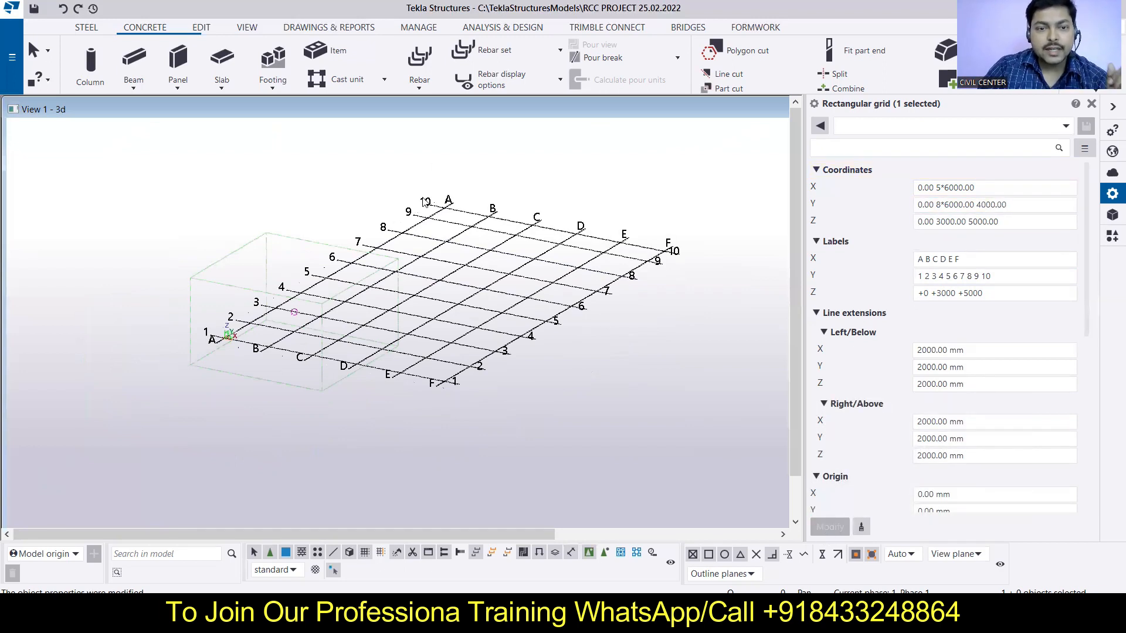
# Select grid line 9 and examine its spacing to the neighbouring grid lines 8 and 10
pyautogui.scroll(2, 477, 204)
pyautogui.scroll(1, 477, 204)
pyautogui.moveTo(486, 200); pyautogui.dragTo(409, 248, button='middle')
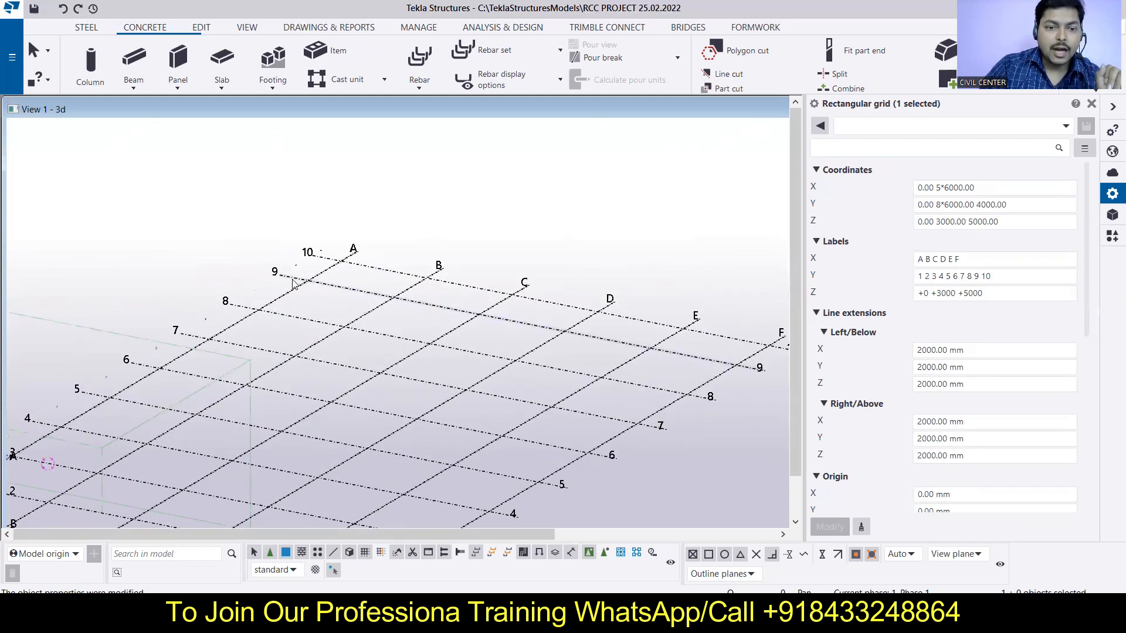
pyautogui.click(336, 287)
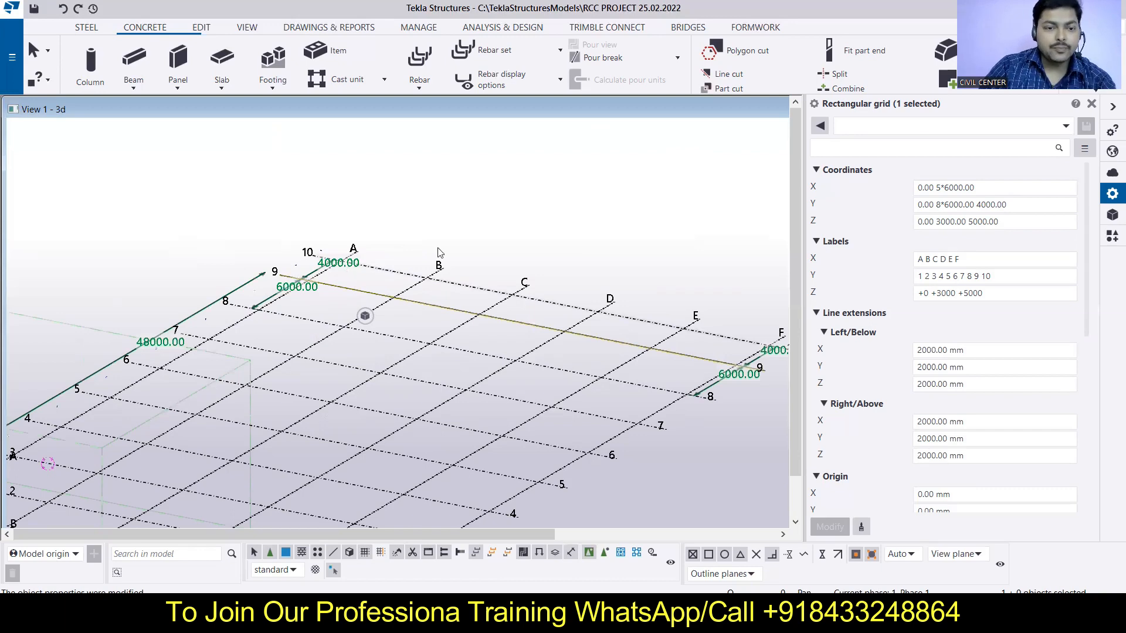
pyautogui.scroll(-4, 440, 234)
pyautogui.scroll(3, 323, 254)
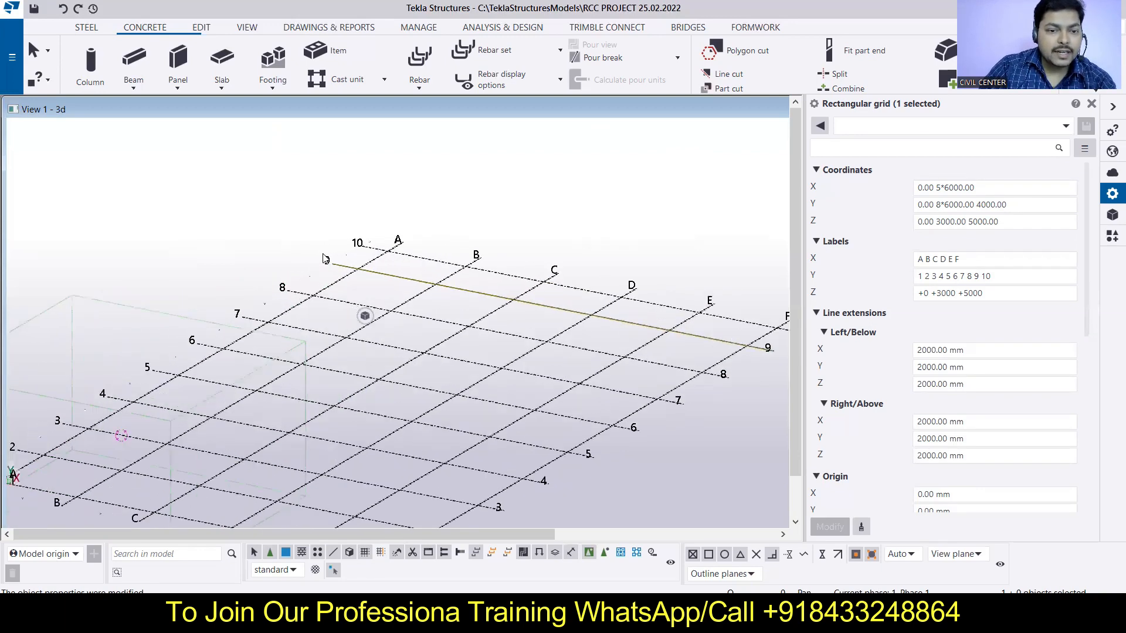
pyautogui.click(373, 272)
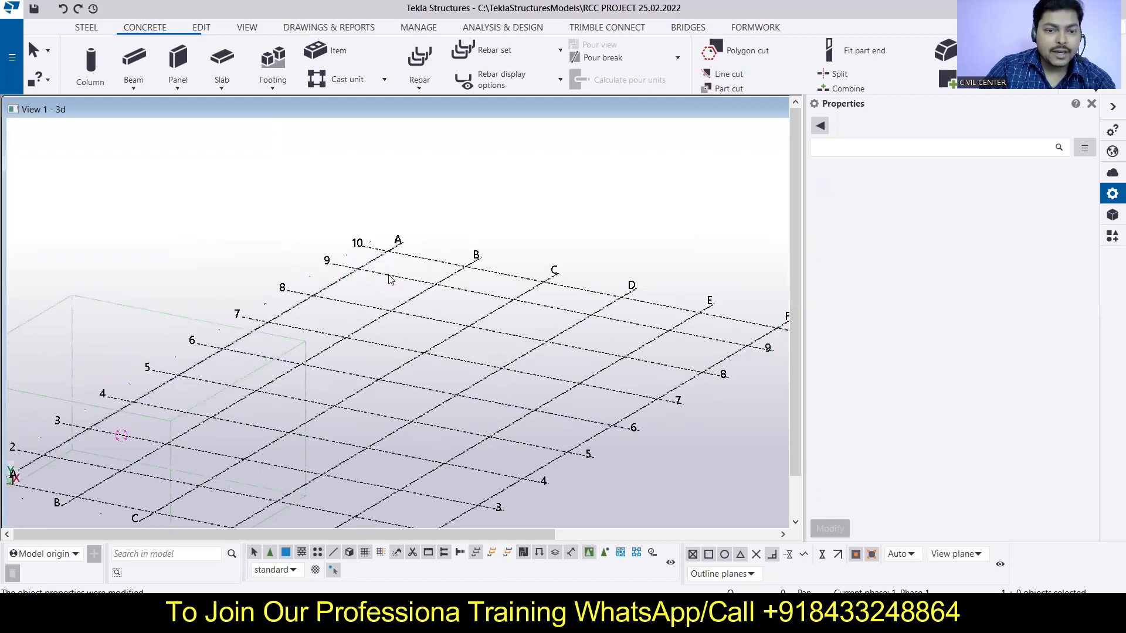
pyautogui.click(513, 179)
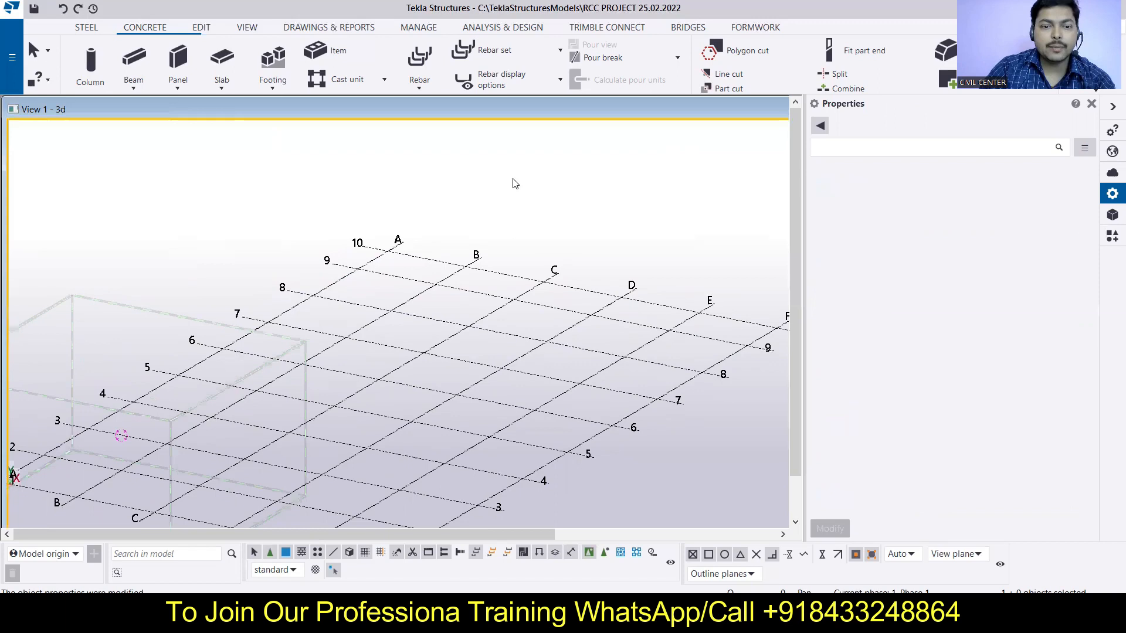
pyautogui.click(404, 282)
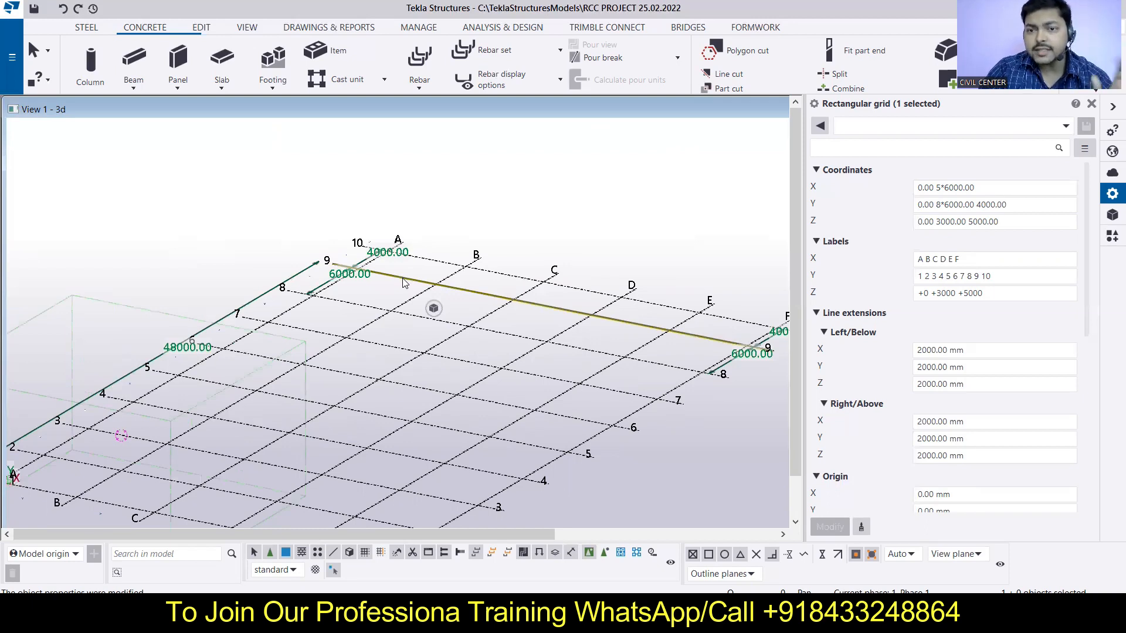
pyautogui.click(590, 206)
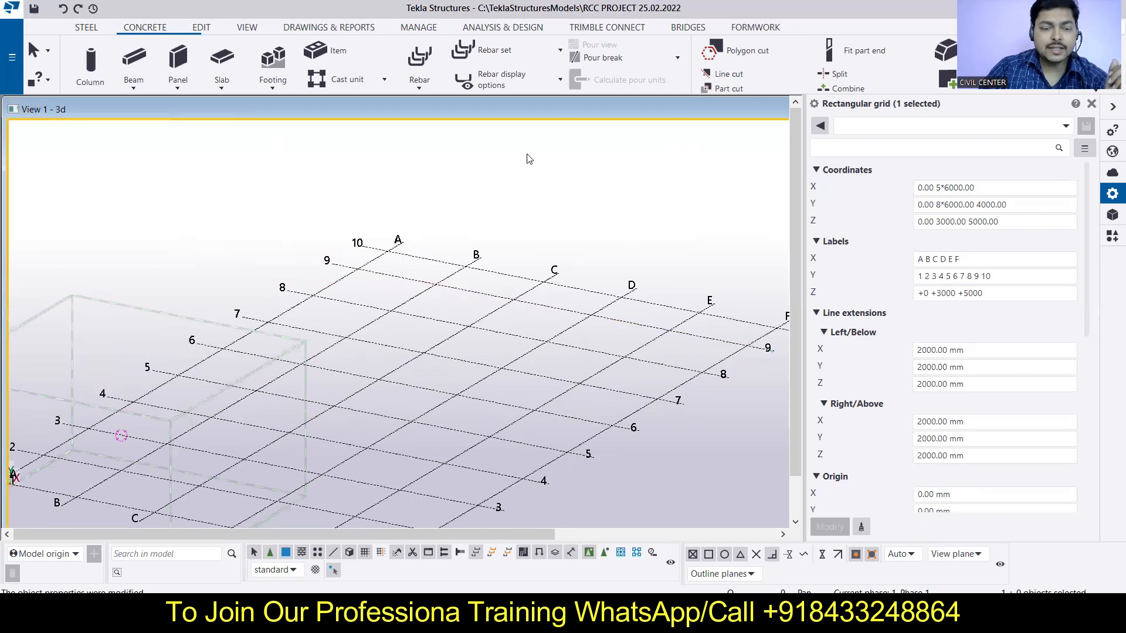
pyautogui.scroll(-5, 526, 155)
pyautogui.scroll(2, 558, 202)
pyautogui.click(510, 240)
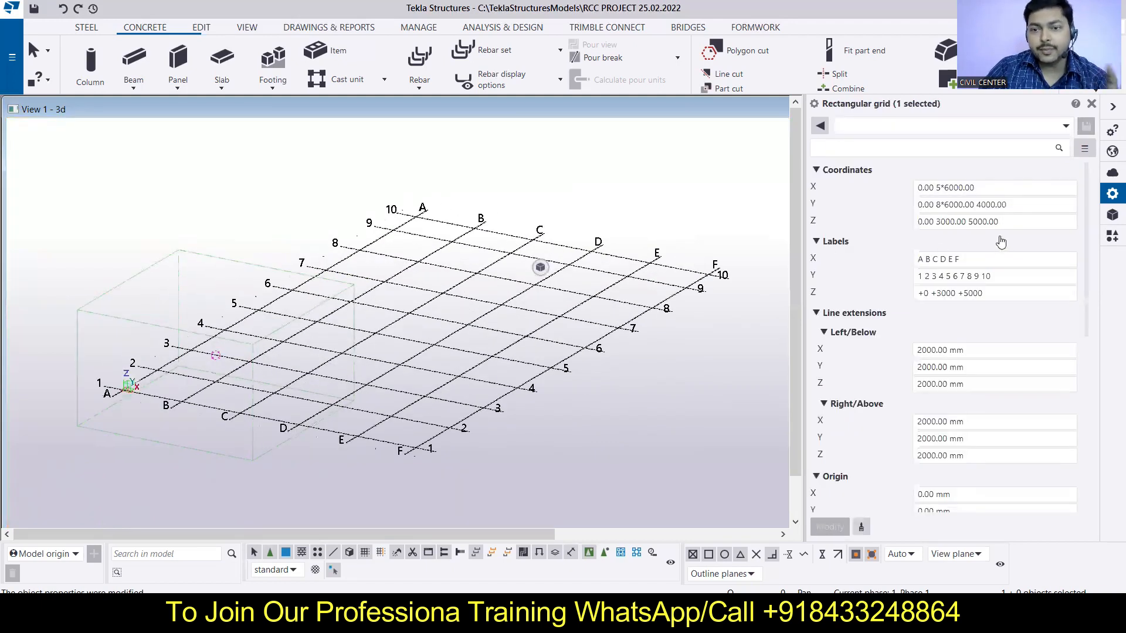
pyautogui.click(1019, 221)
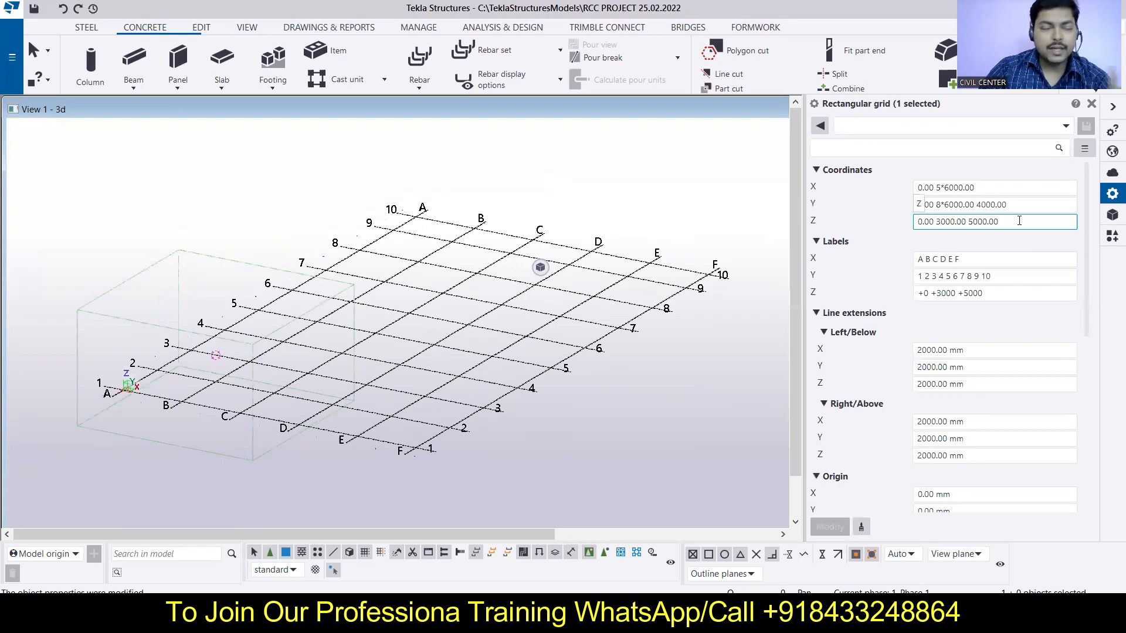
pyautogui.moveTo(1019, 221); pyautogui.dragTo(941, 232)
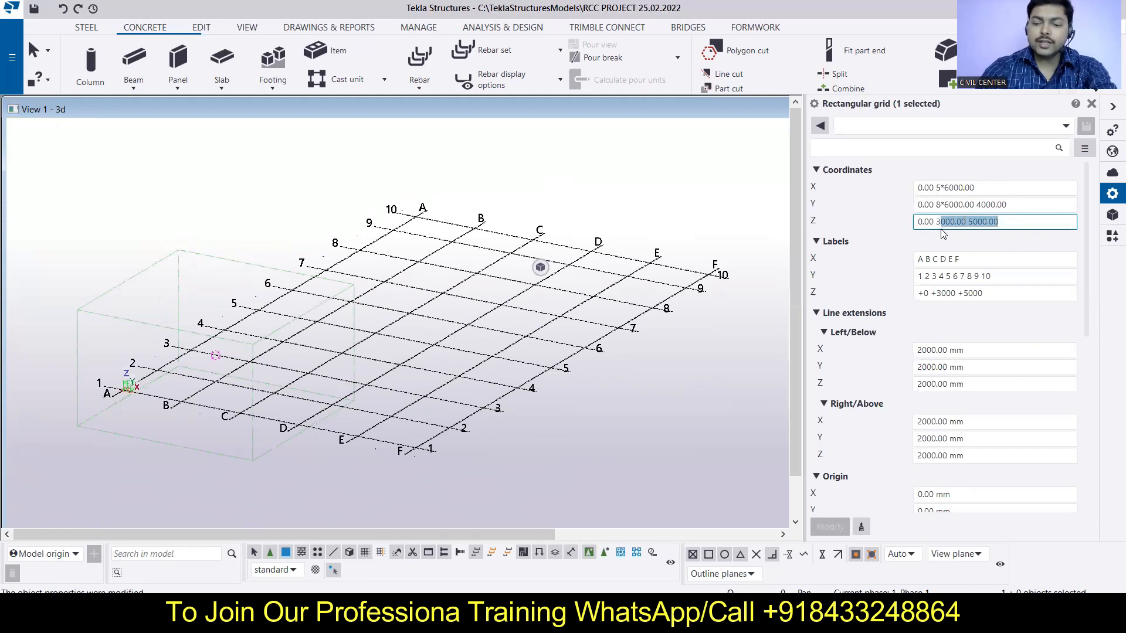
pyautogui.write('200')
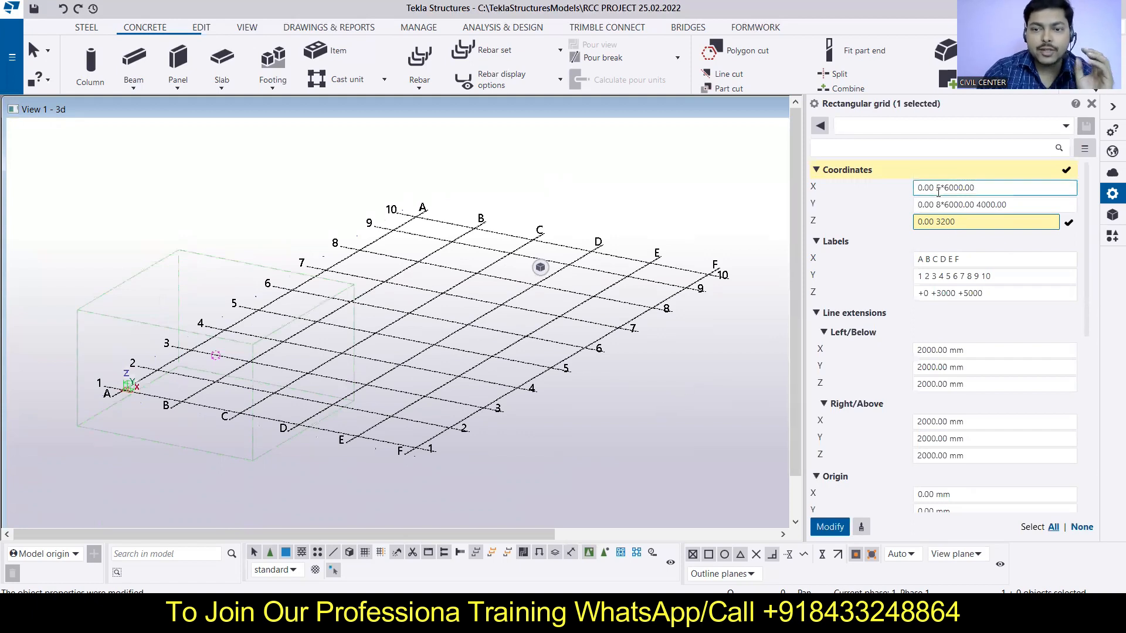
pyautogui.click(637, 386)
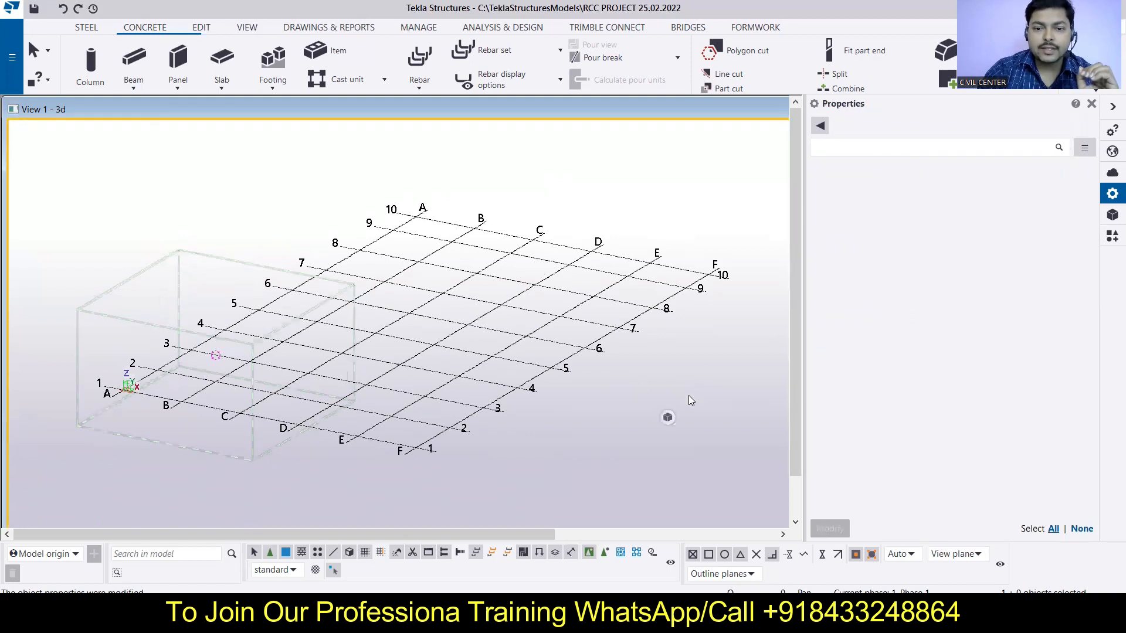
# Select the rectangular grid and set its Z coordinates to 0.00 3200.00 6400.00
pyautogui.click(245, 334)
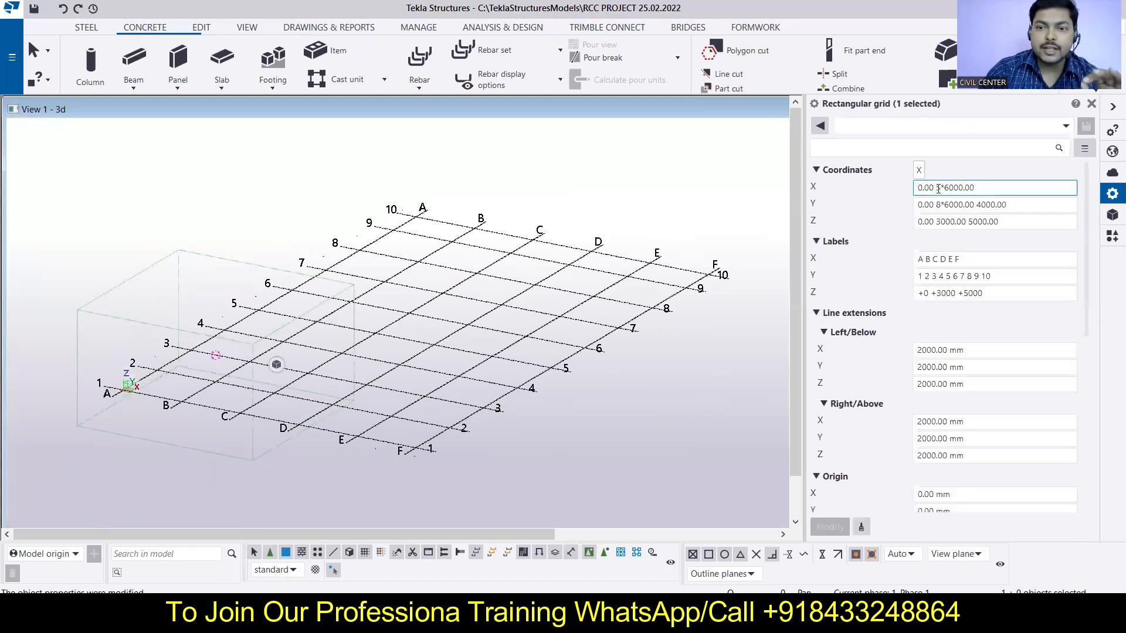
pyautogui.click(974, 204)
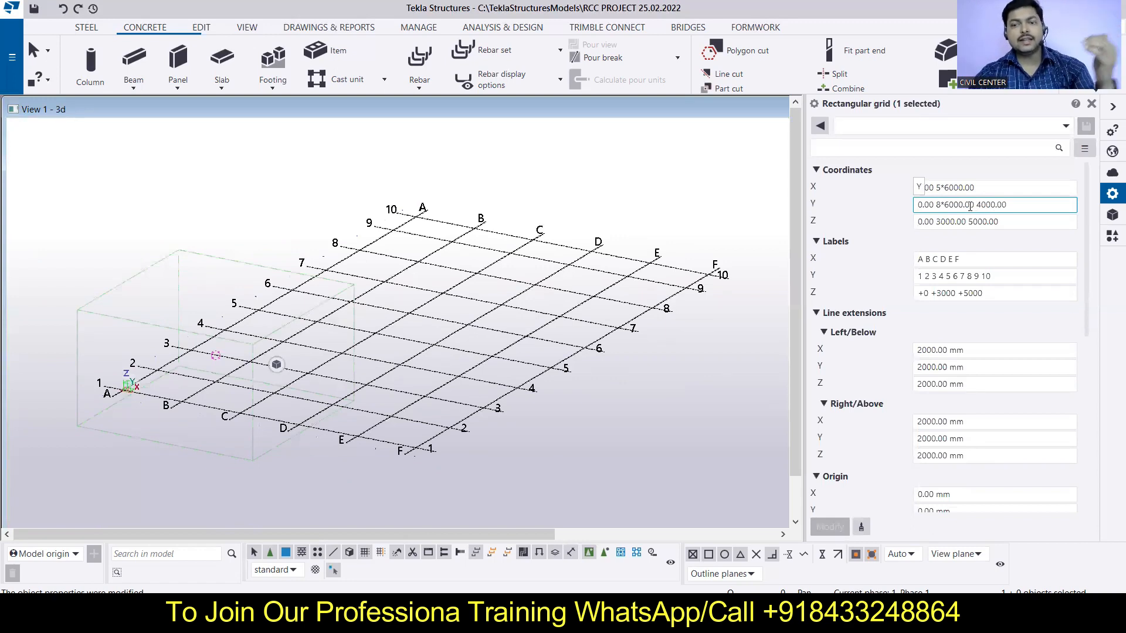
pyautogui.click(978, 223)
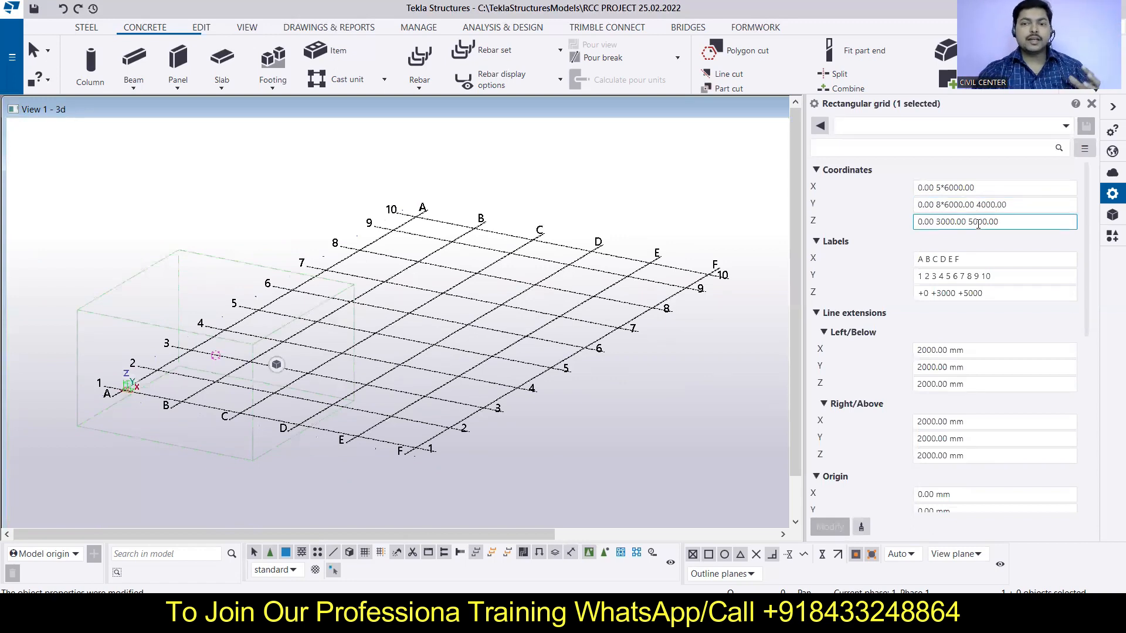
pyautogui.click(940, 250)
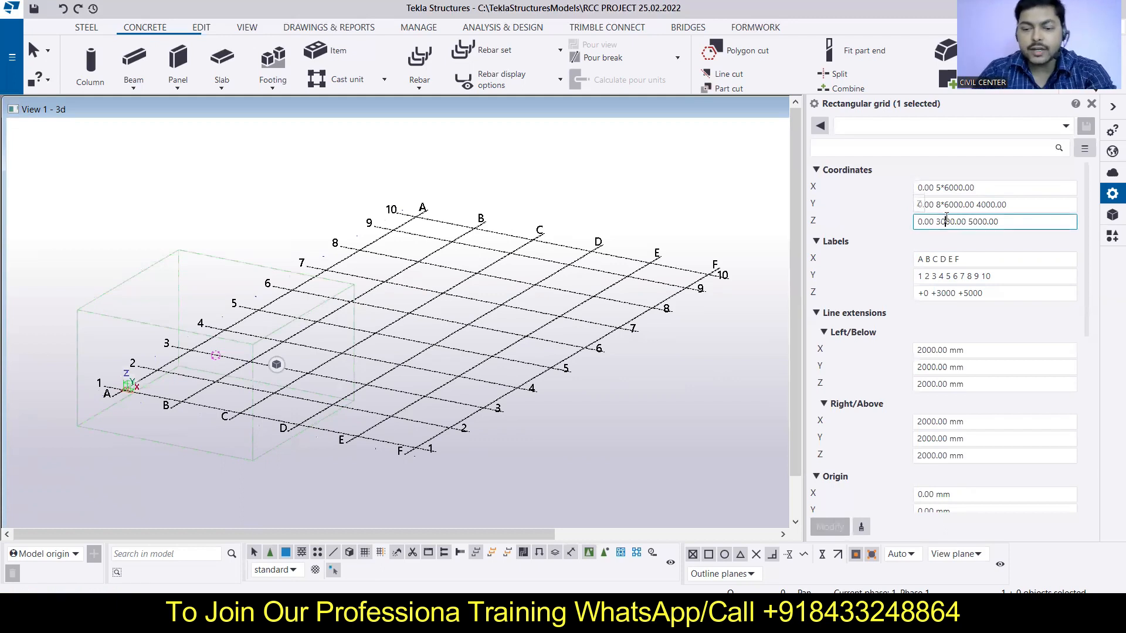
pyautogui.press('BackSpace')
pyautogui.write('2')
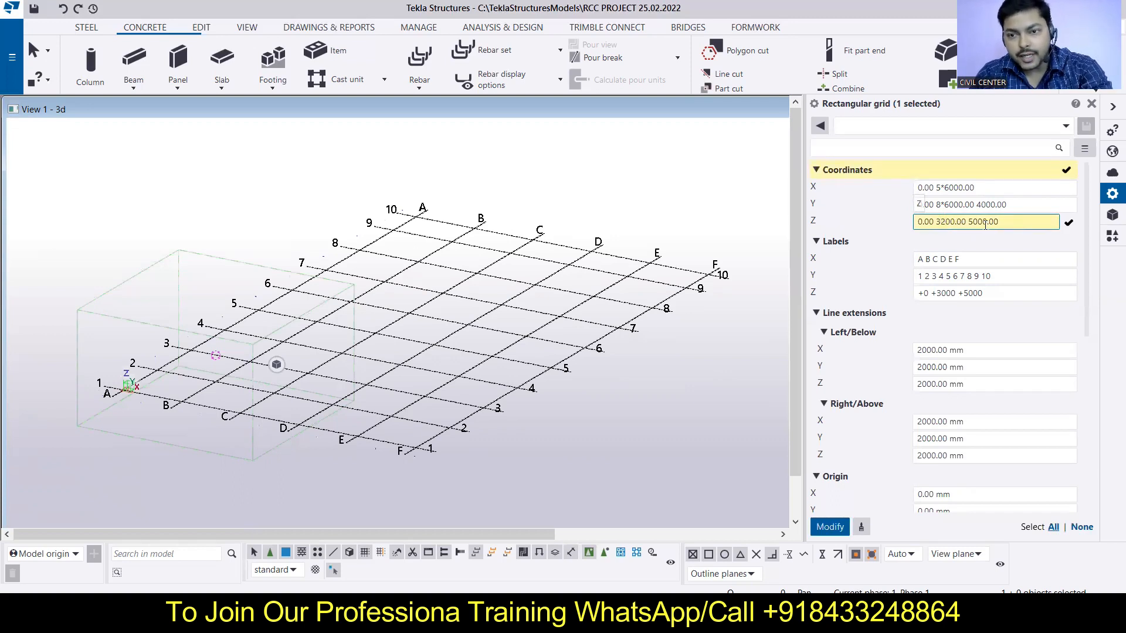
pyautogui.press('BackSpace')
pyautogui.press('BackSpace')
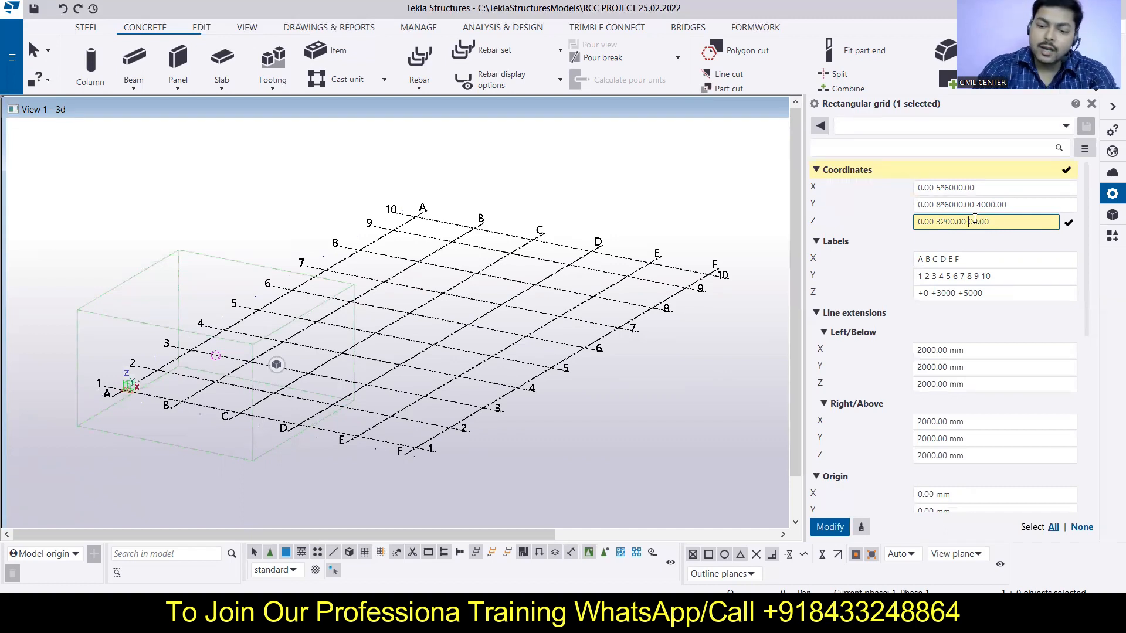
pyautogui.write('64')
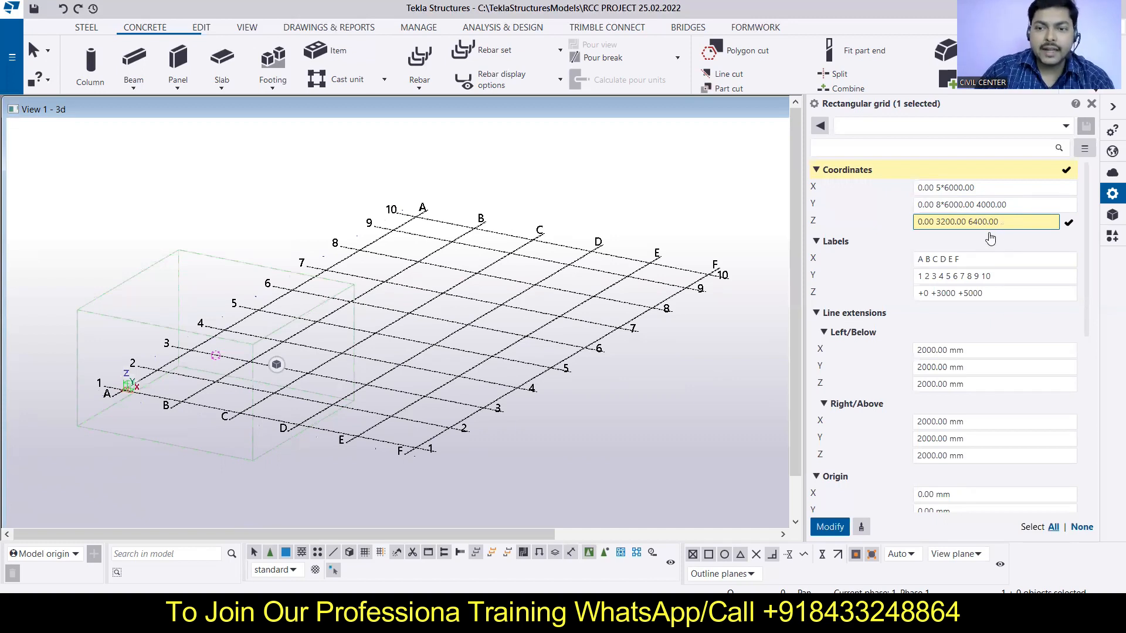
# Change the grid's Z labels to +0 +3200 +6400 and apply the modified levels
pyautogui.click(997, 293)
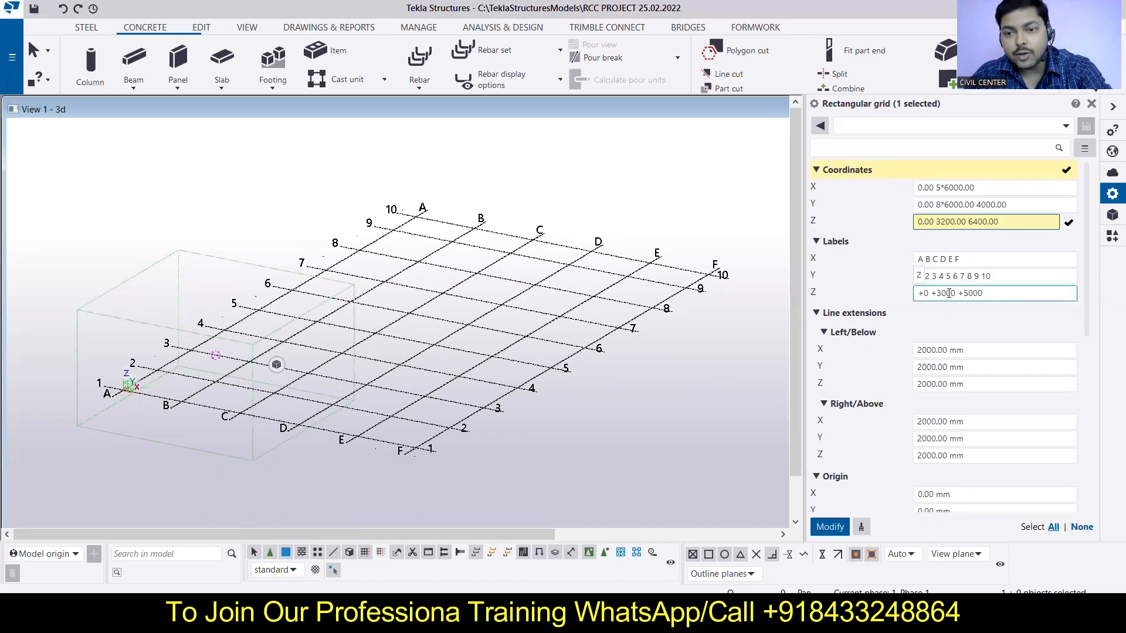
pyautogui.click(947, 293)
pyautogui.press('BackSpace')
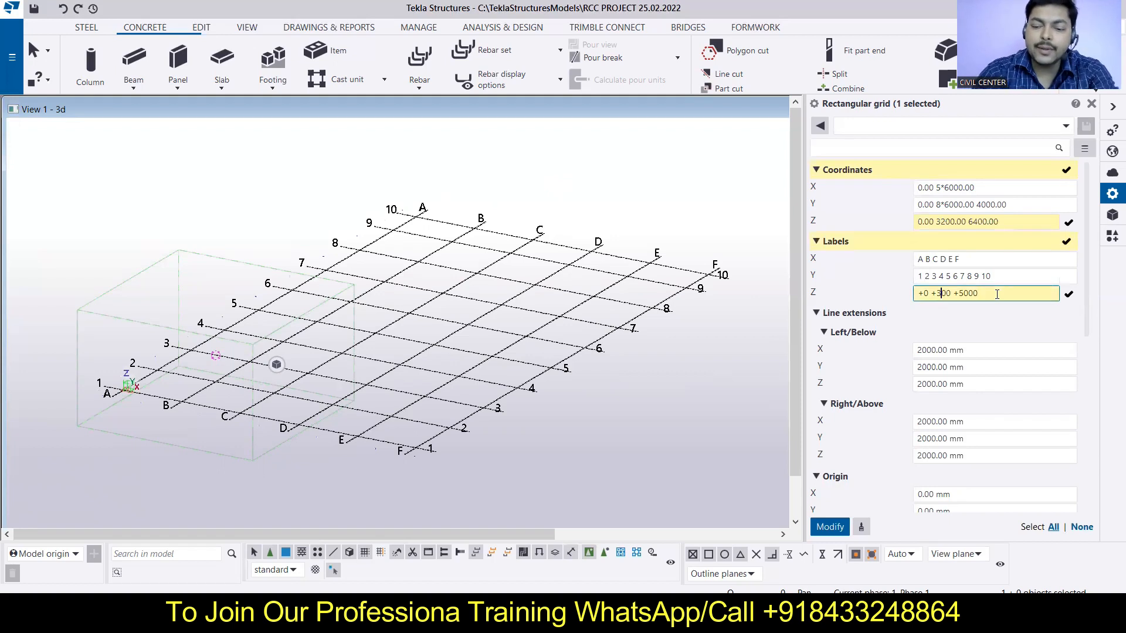
pyautogui.write('2')
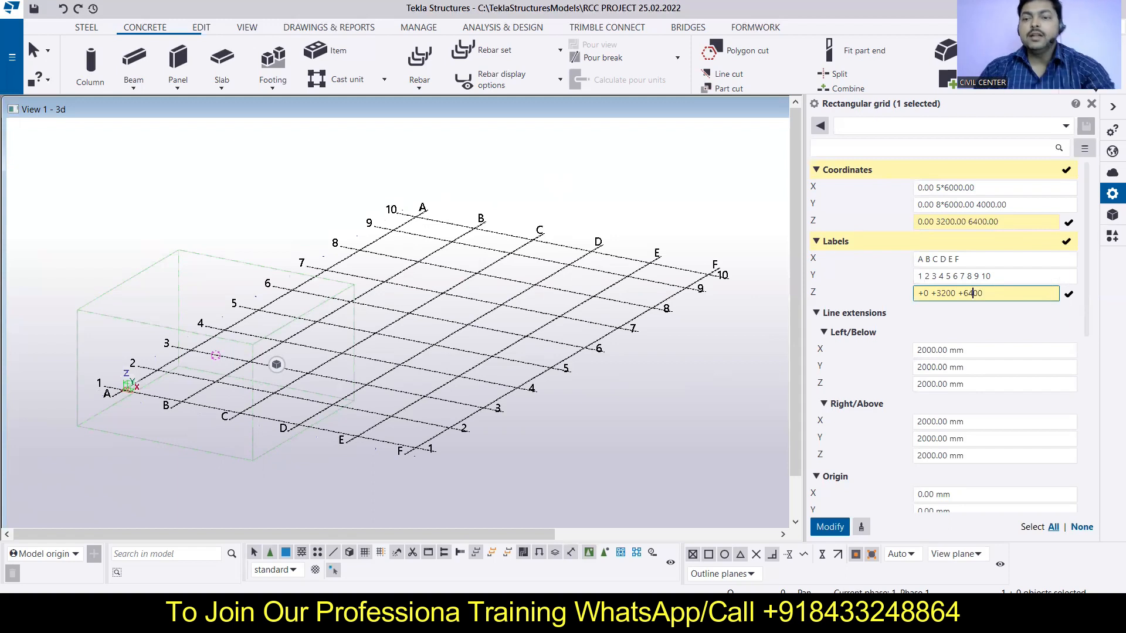
pyautogui.click(1010, 321)
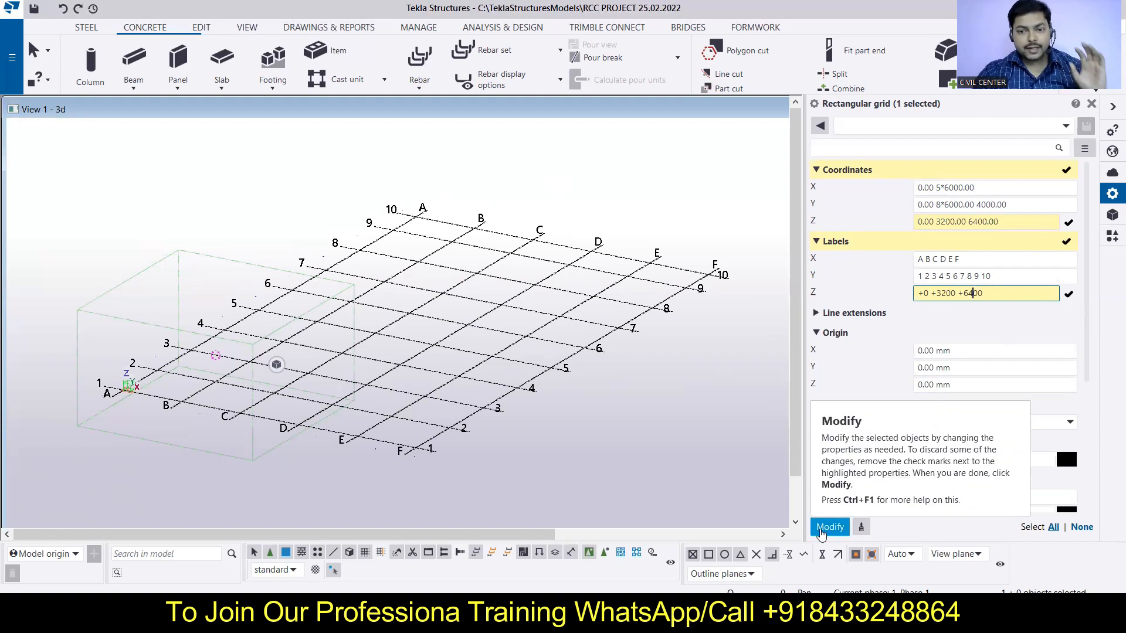
pyautogui.click(828, 527)
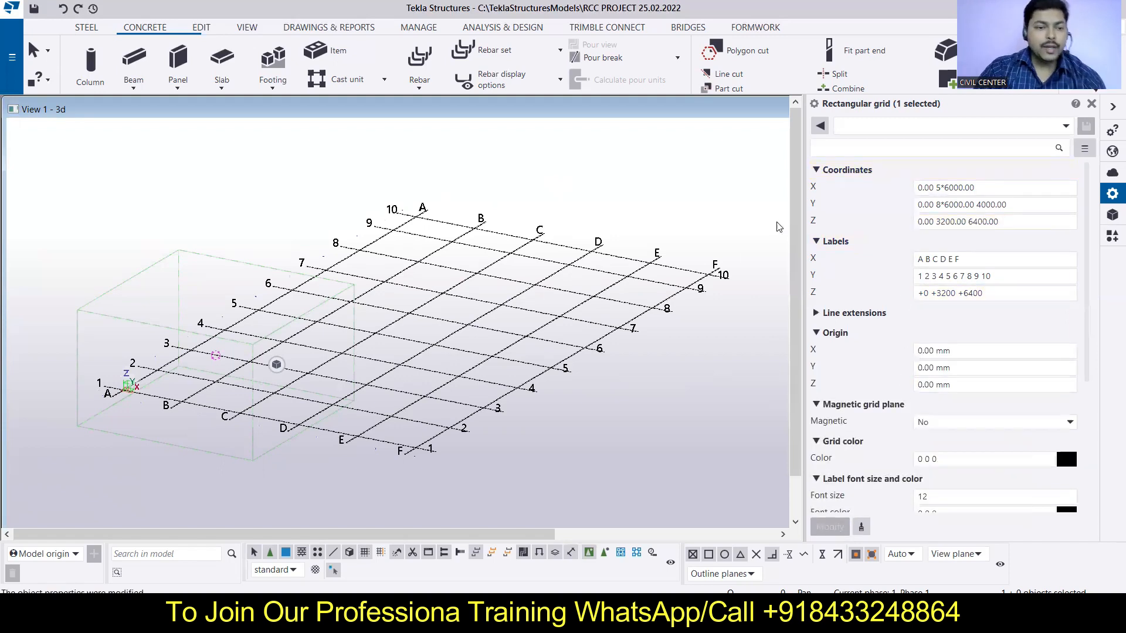
# Set the grid origin's X value to 10000 mm and apply the change
pyautogui.scroll(-4, 837, 301)
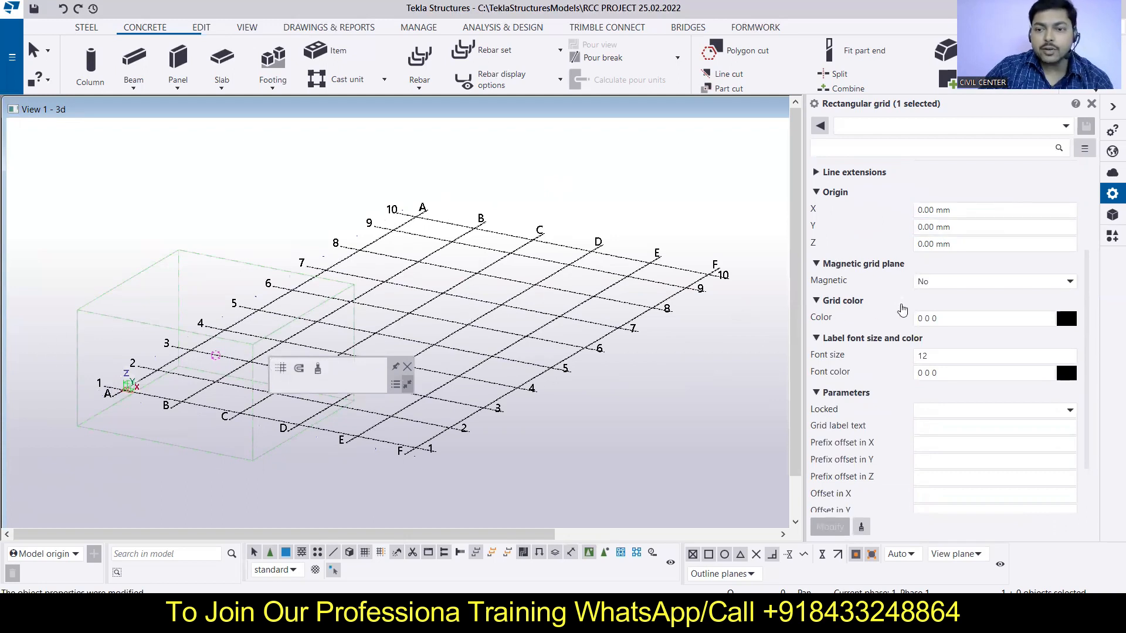
pyautogui.click(975, 212)
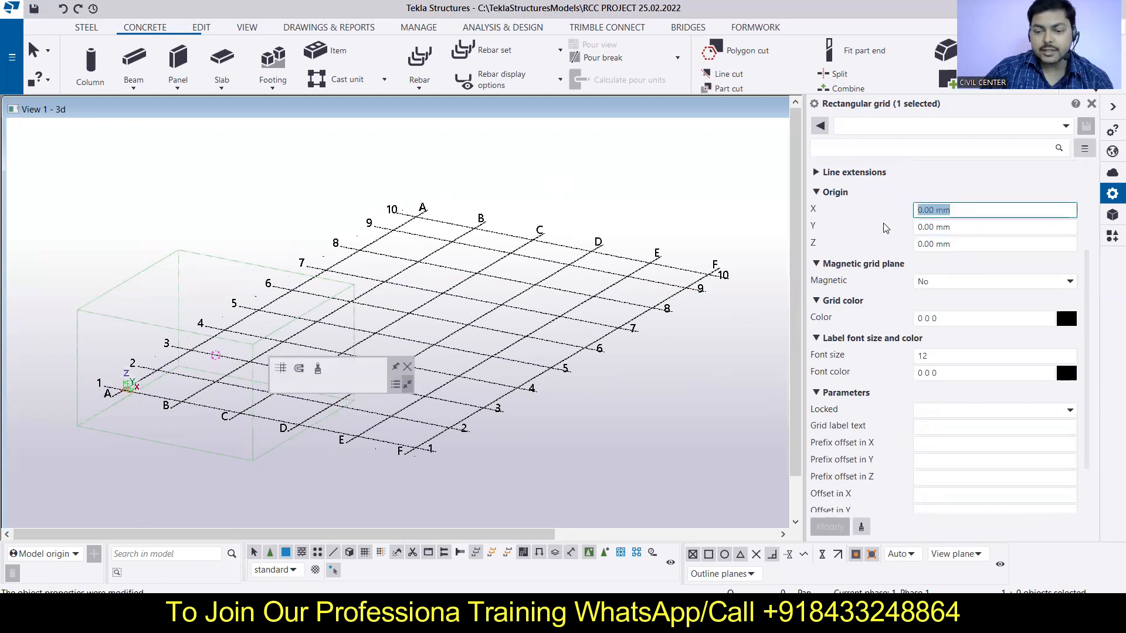
pyautogui.write('1000')
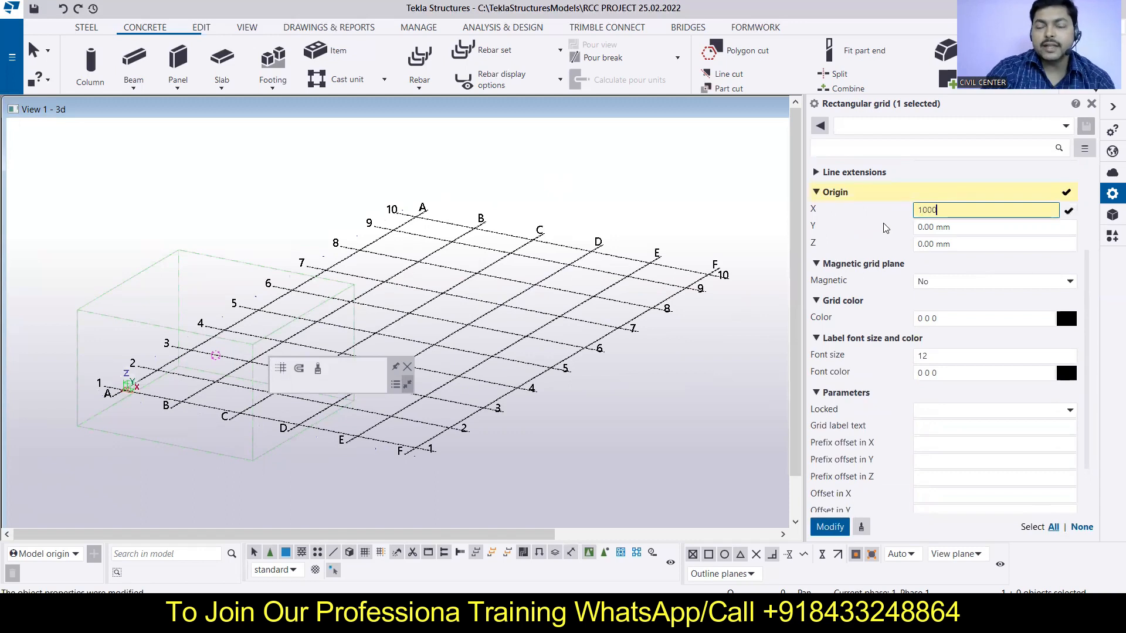
pyautogui.press('BackSpace')
pyautogui.press('BackSpace')
pyautogui.press('BackSpace')
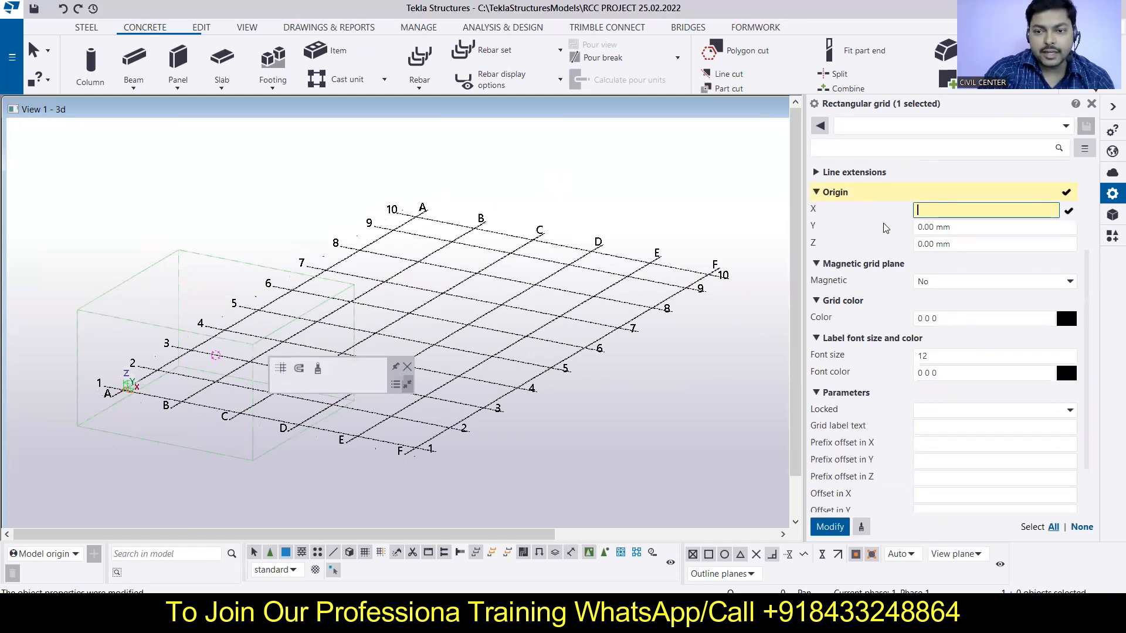
pyautogui.write('10000')
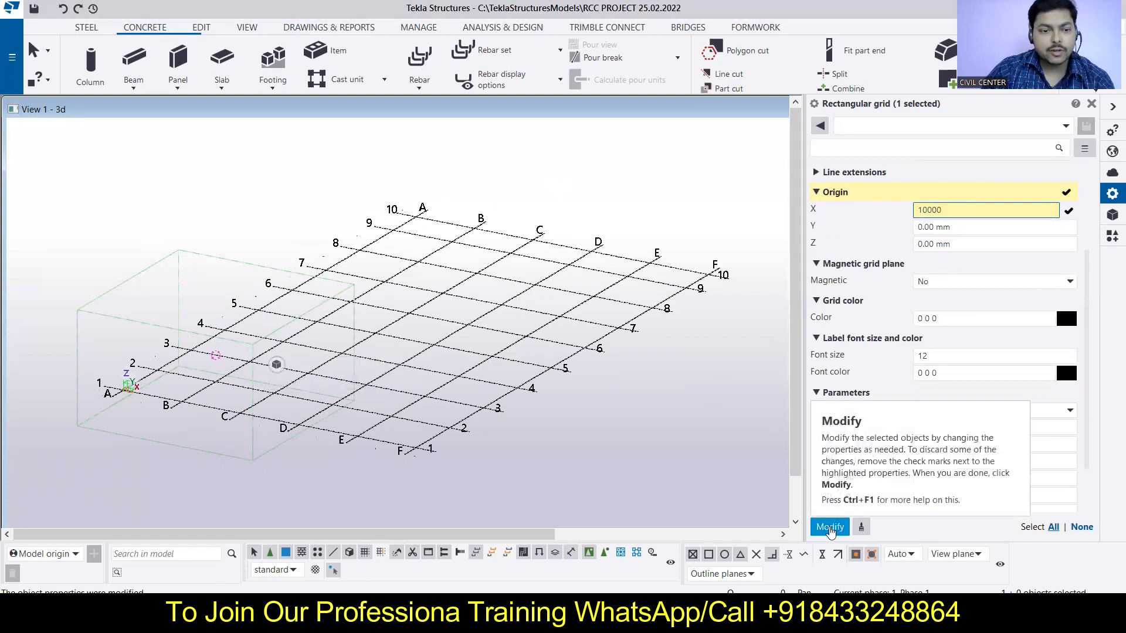
pyautogui.click(829, 527)
# Set the grid origin's Y value to 10000 mm and apply the change
pyautogui.moveTo(962, 227); pyautogui.dragTo(890, 240)
pyautogui.write('10000')
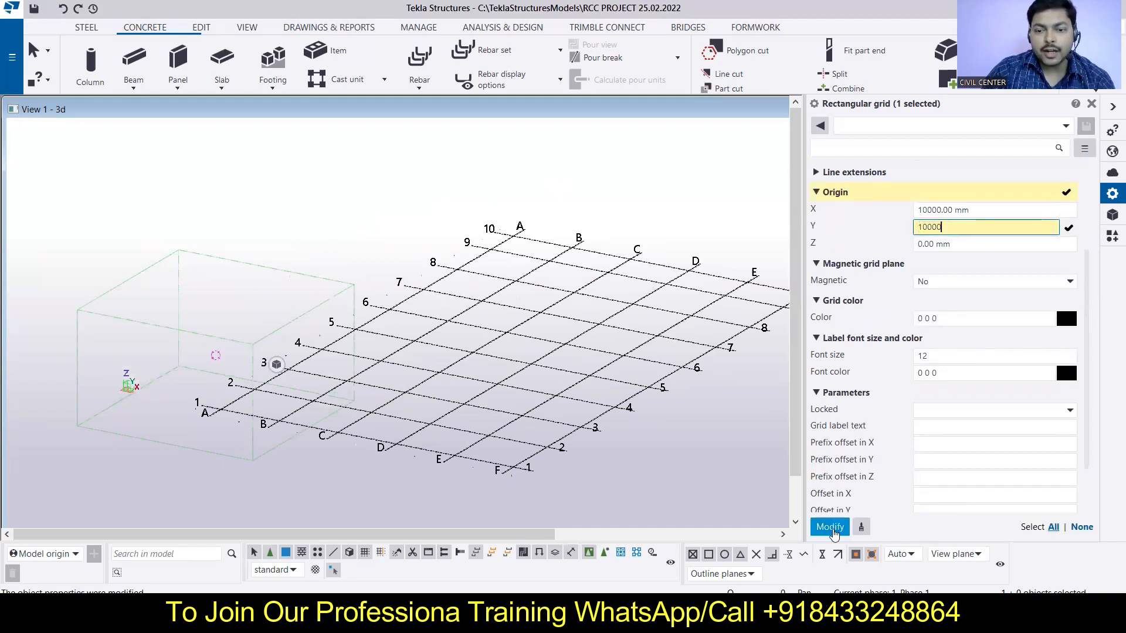
pyautogui.click(829, 527)
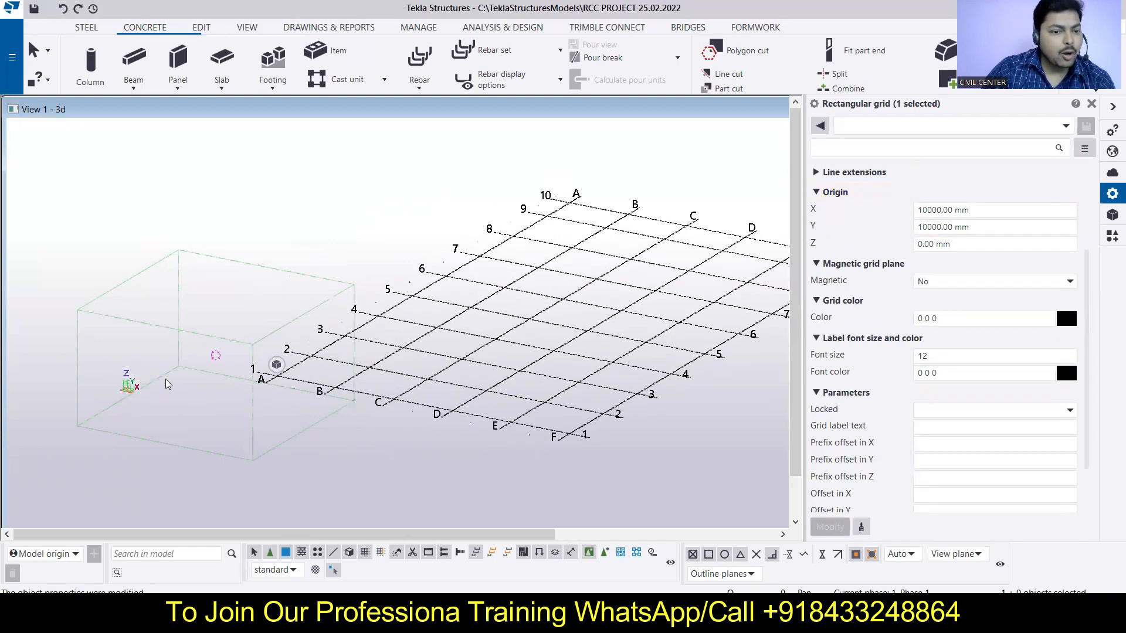
# Reset the grid origin's X and Y values to 0 and apply the change
pyautogui.moveTo(296, 379)
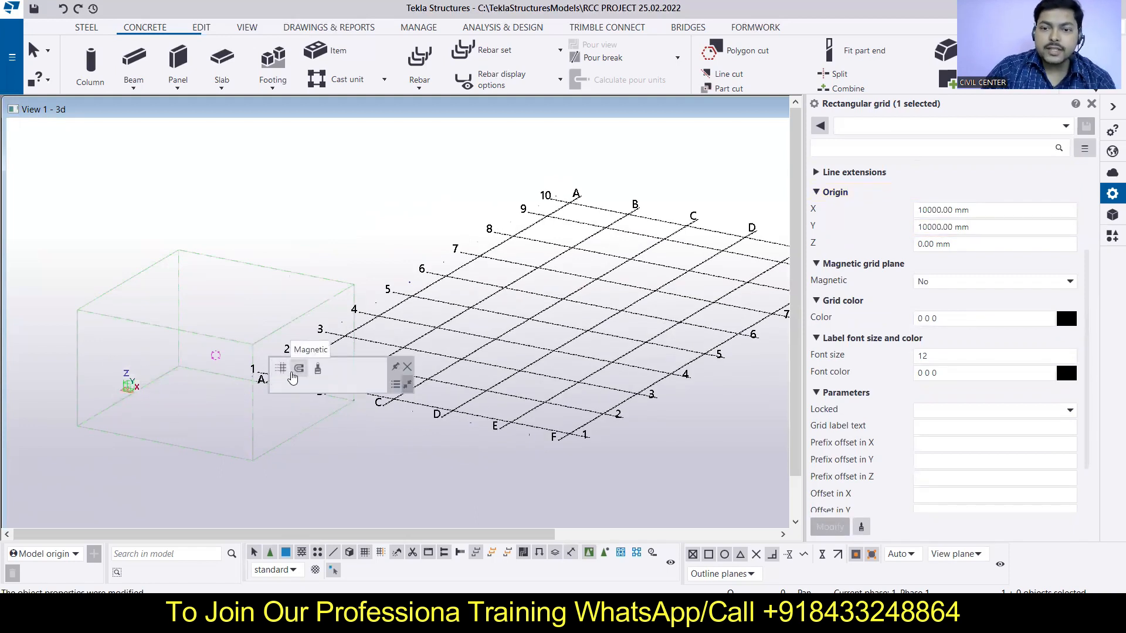
pyautogui.click(922, 228)
pyautogui.moveTo(969, 227); pyautogui.dragTo(854, 231)
pyautogui.write('0')
pyautogui.moveTo(1004, 209); pyautogui.dragTo(909, 213)
pyautogui.write('0')
pyautogui.click(964, 254)
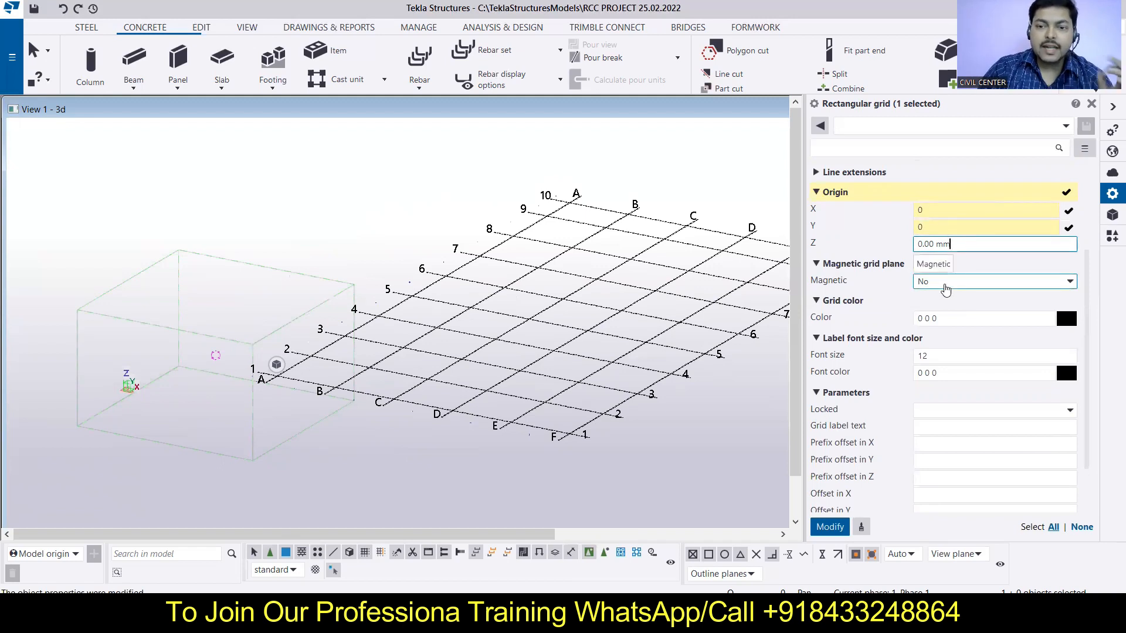
pyautogui.click(945, 282)
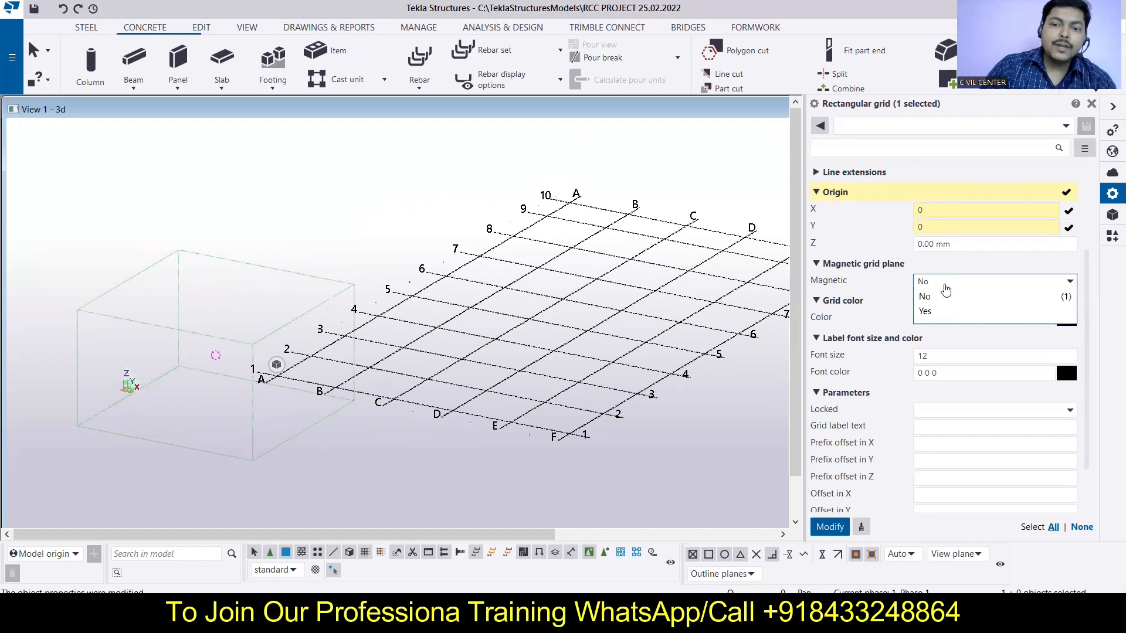
pyautogui.click(947, 286)
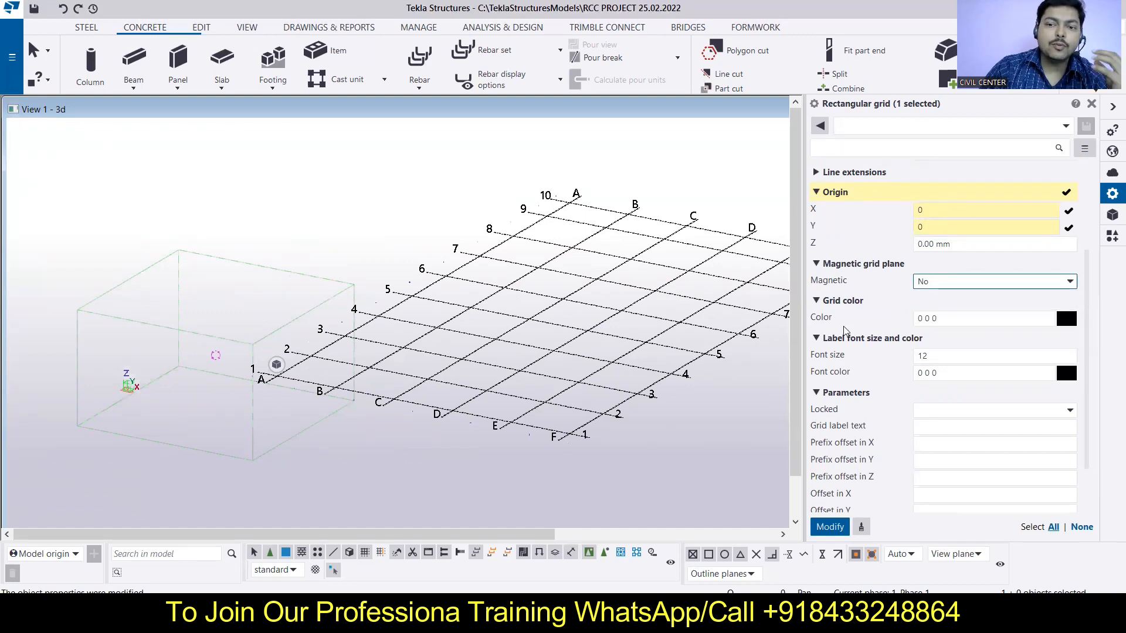
pyautogui.scroll(-2, 445, 273)
pyautogui.moveTo(446, 274); pyautogui.dragTo(349, 298, button='middle')
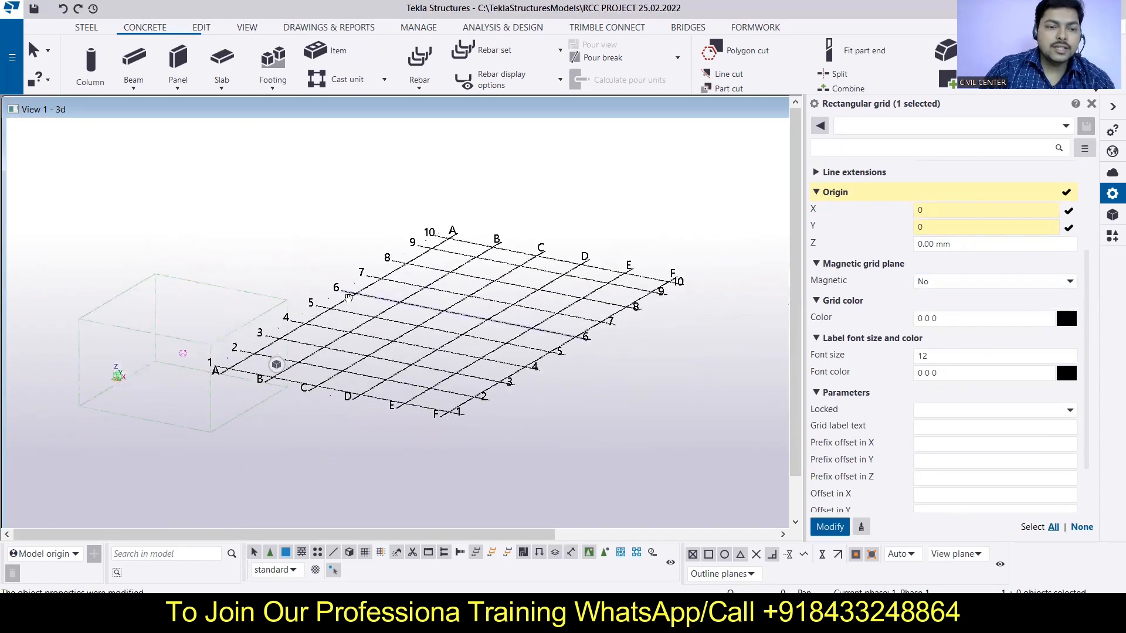
pyautogui.click(830, 527)
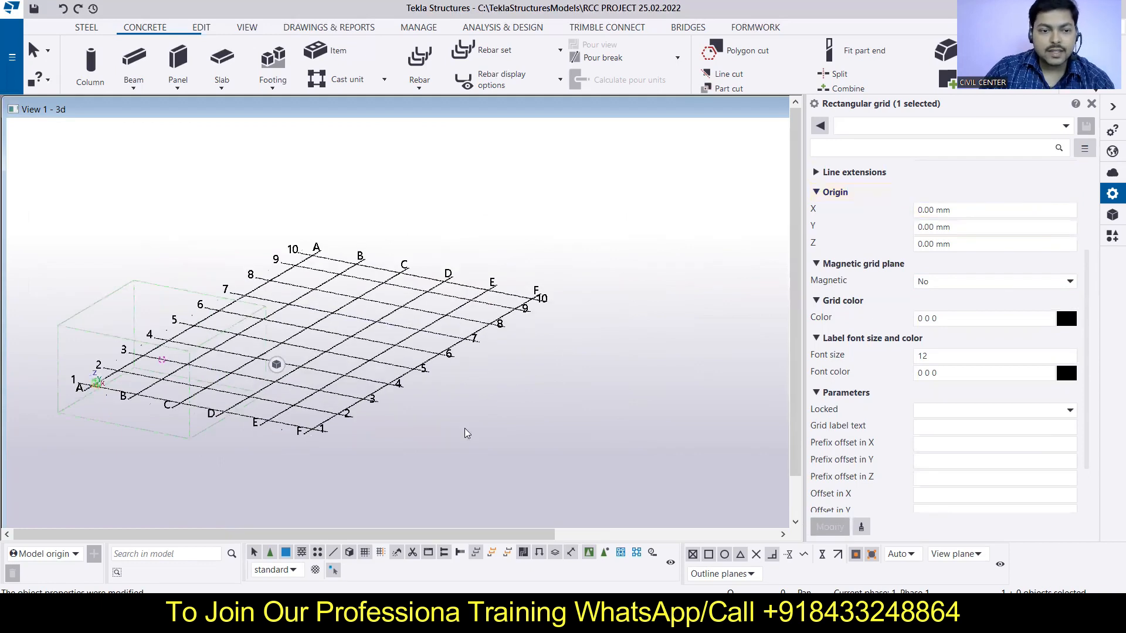
# Set the grid color to red (224 27 27) and apply the change
pyautogui.moveTo(505, 231); pyautogui.dragTo(630, 228, button='middle')
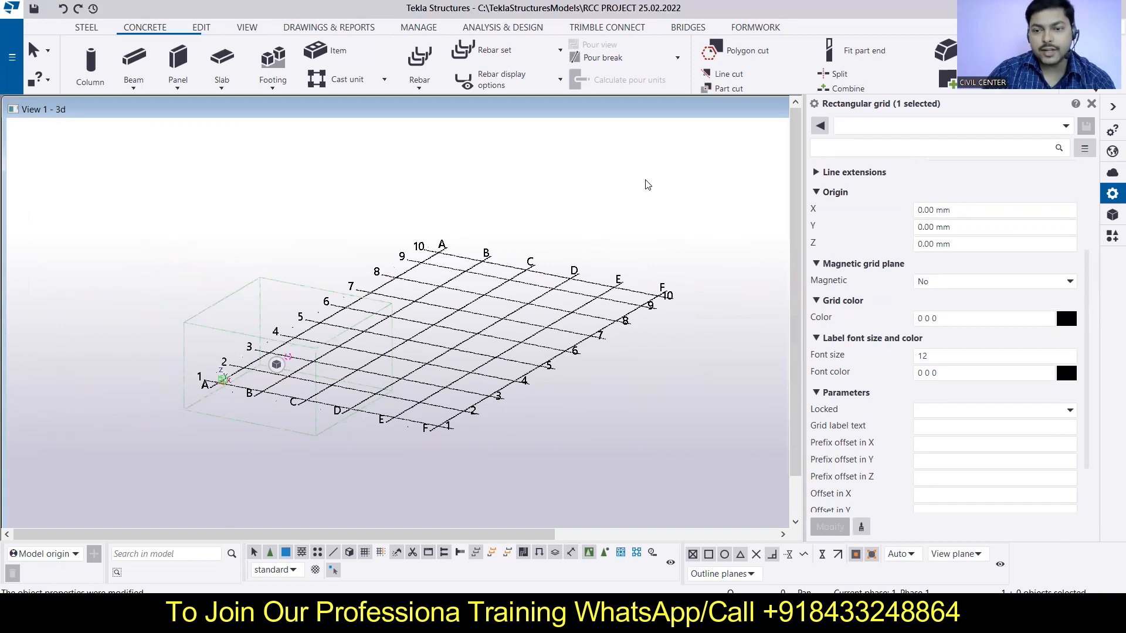
pyautogui.click(1074, 325)
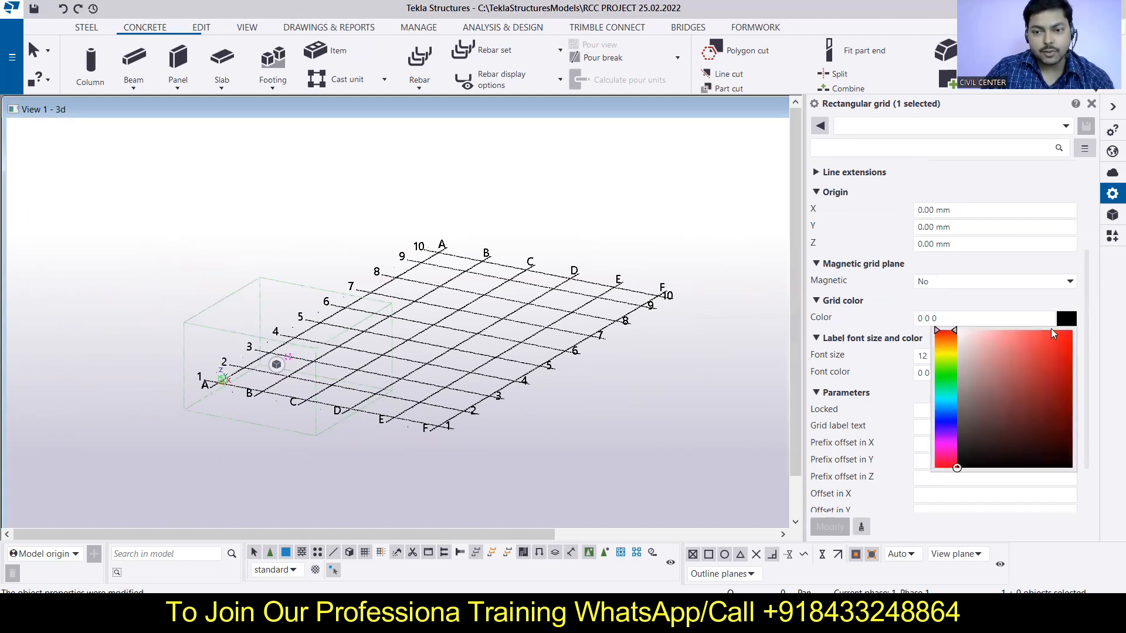
pyautogui.click(1058, 348)
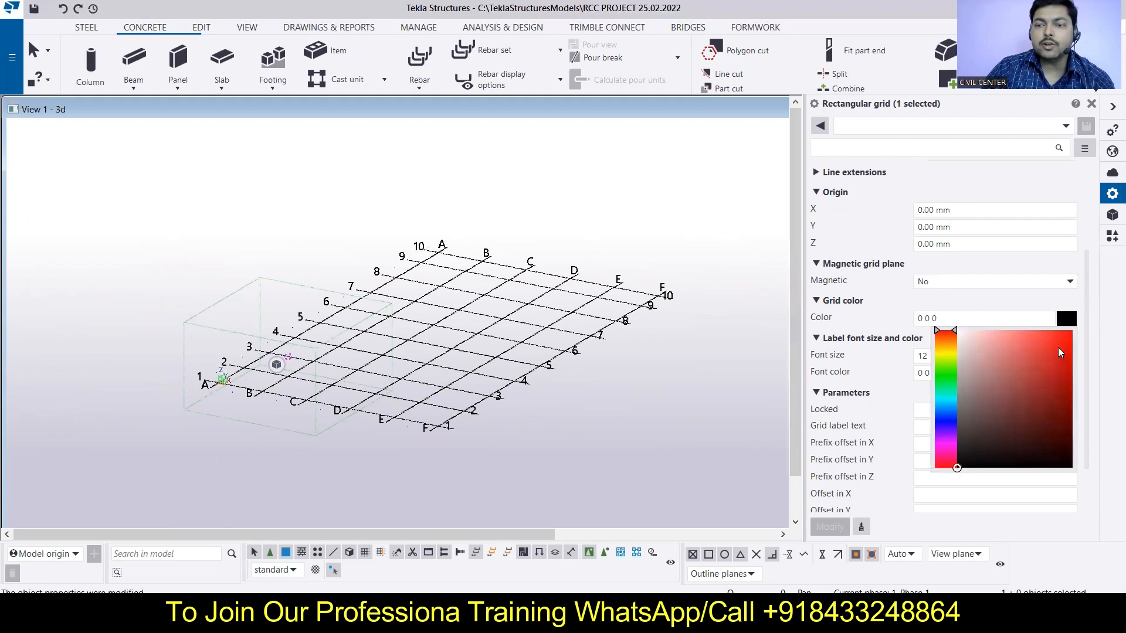
pyautogui.click(827, 527)
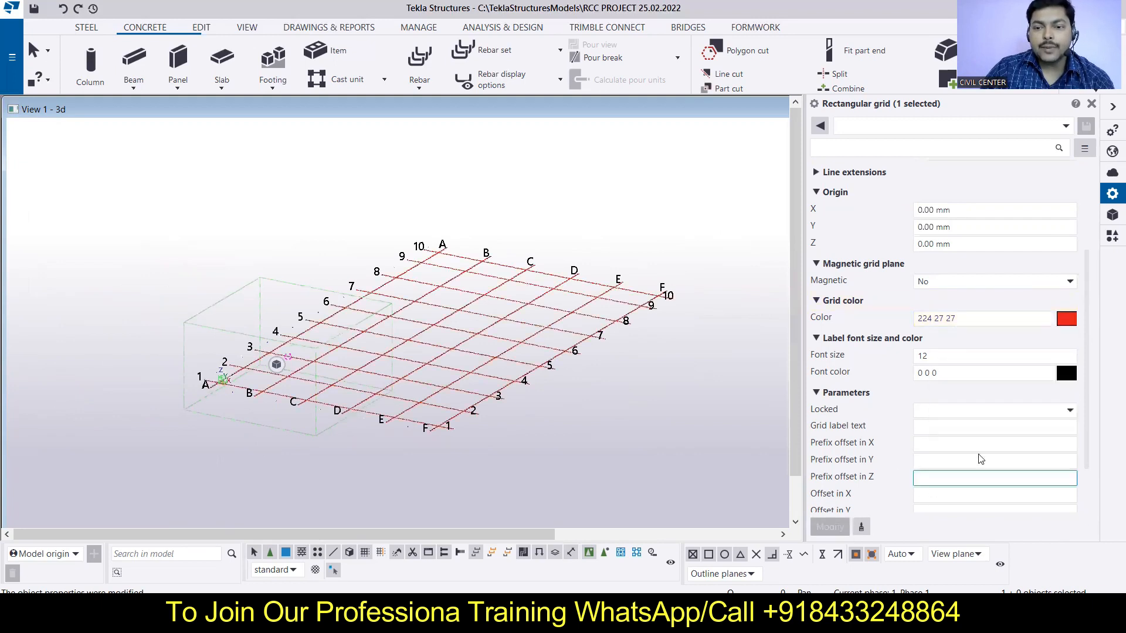
# Set the grid label font size to 20 and apply the change
pyautogui.click(955, 357)
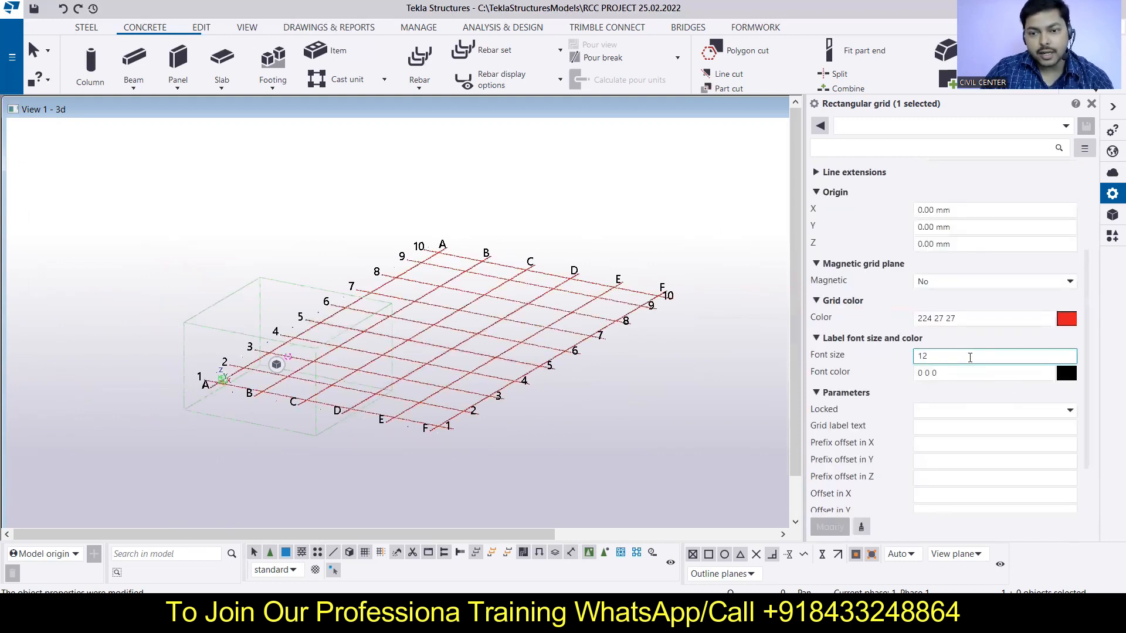
pyautogui.moveTo(954, 357); pyautogui.dragTo(874, 367)
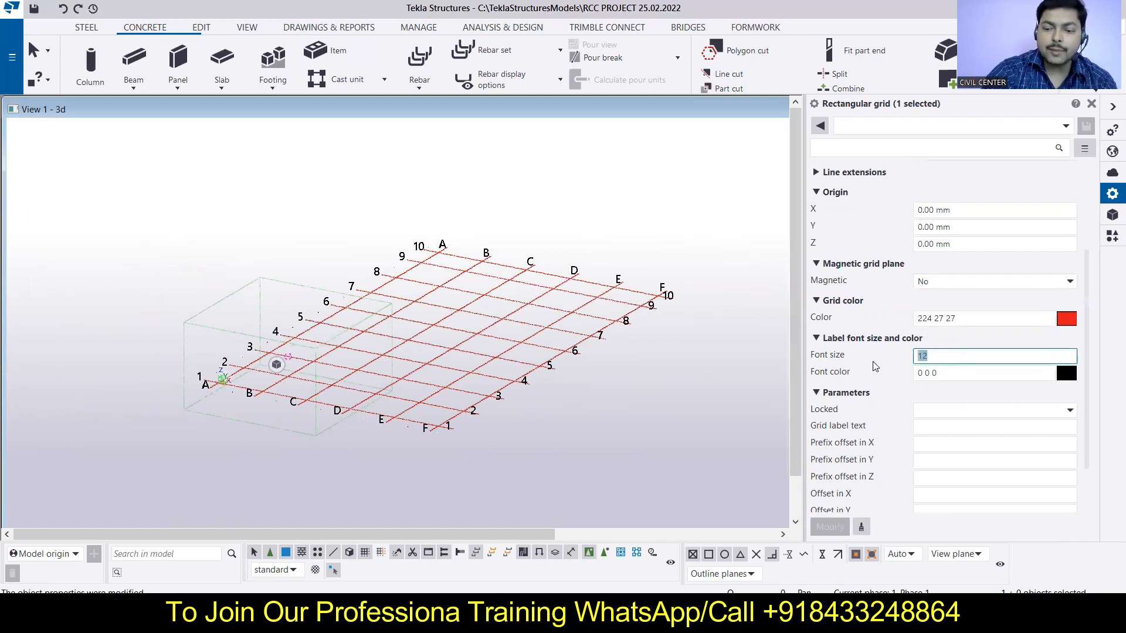
pyautogui.write('2')
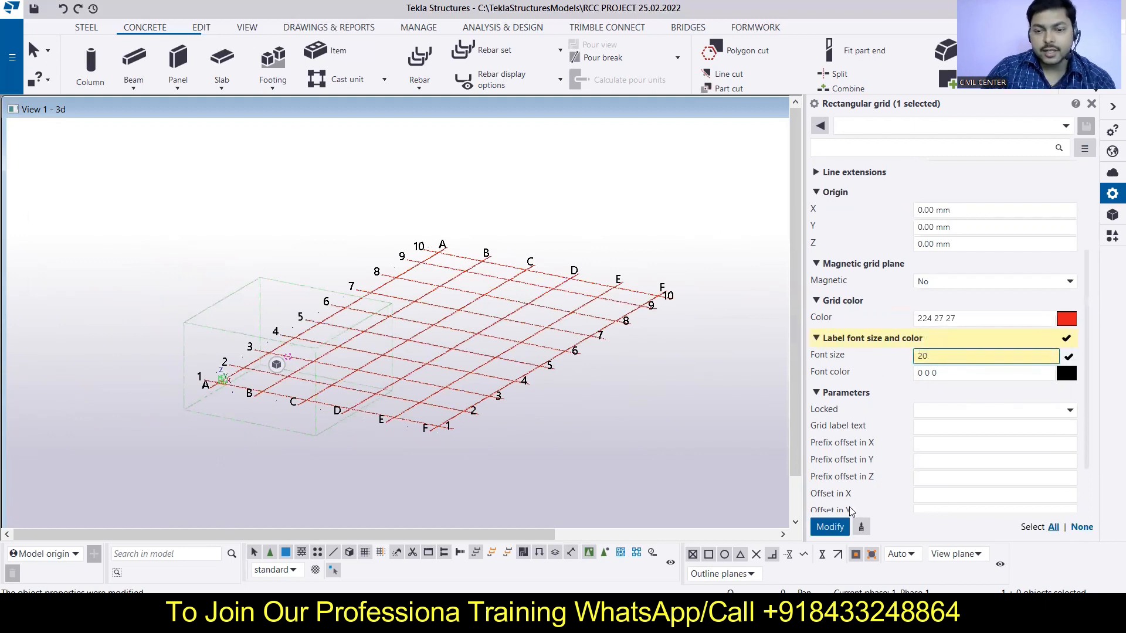
pyautogui.click(828, 527)
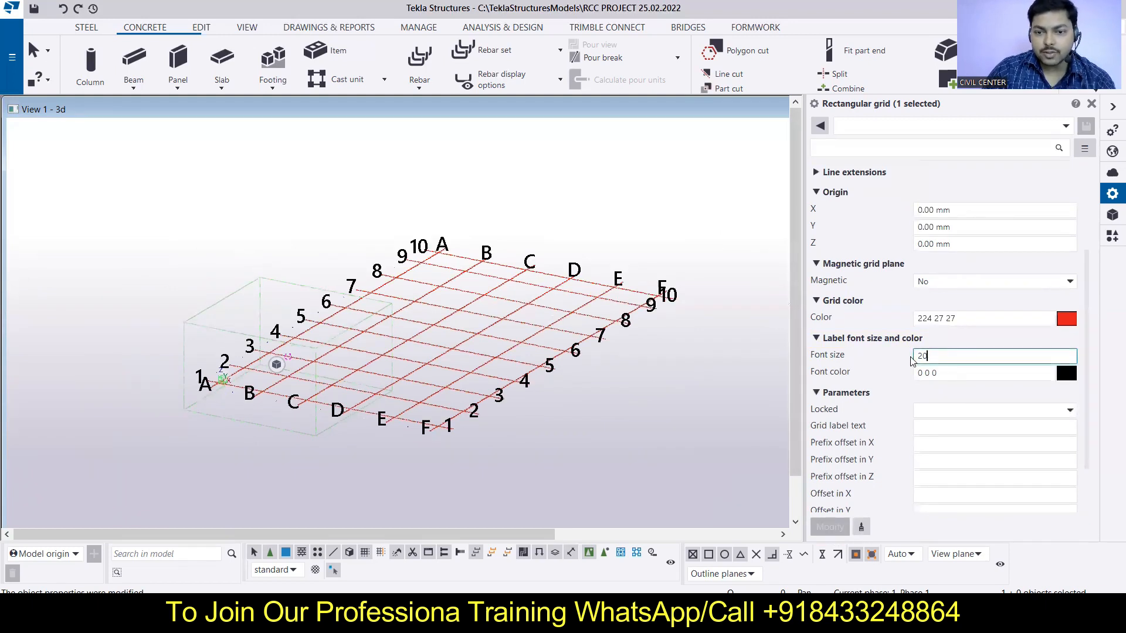
# Set the grid label font color to green (49 225 33) and apply the change
pyautogui.click(1067, 376)
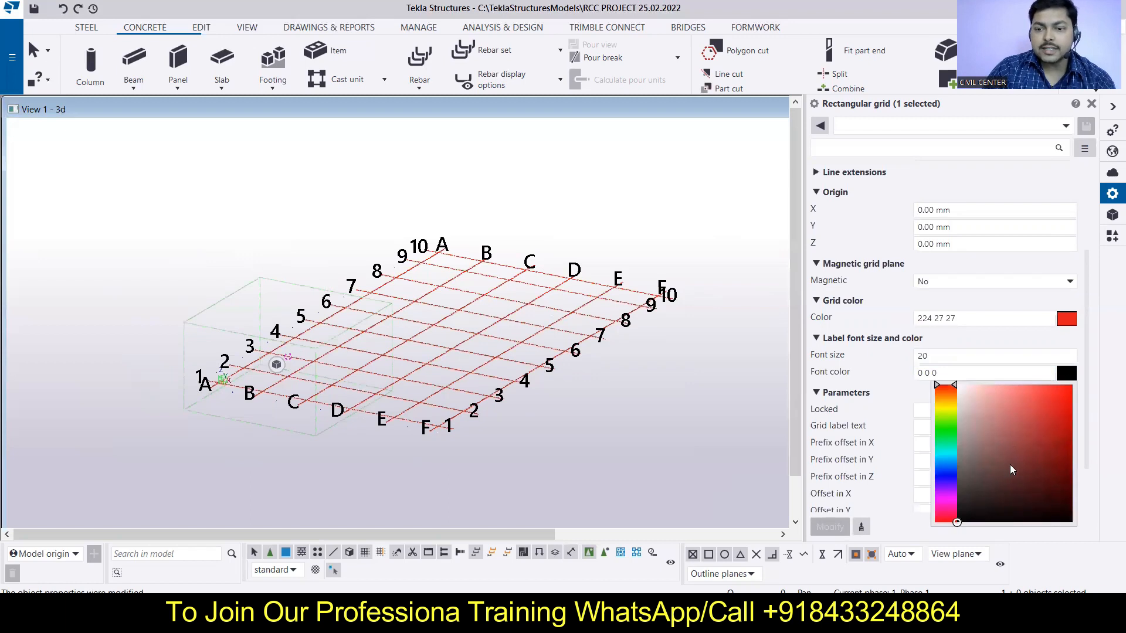
pyautogui.click(947, 429)
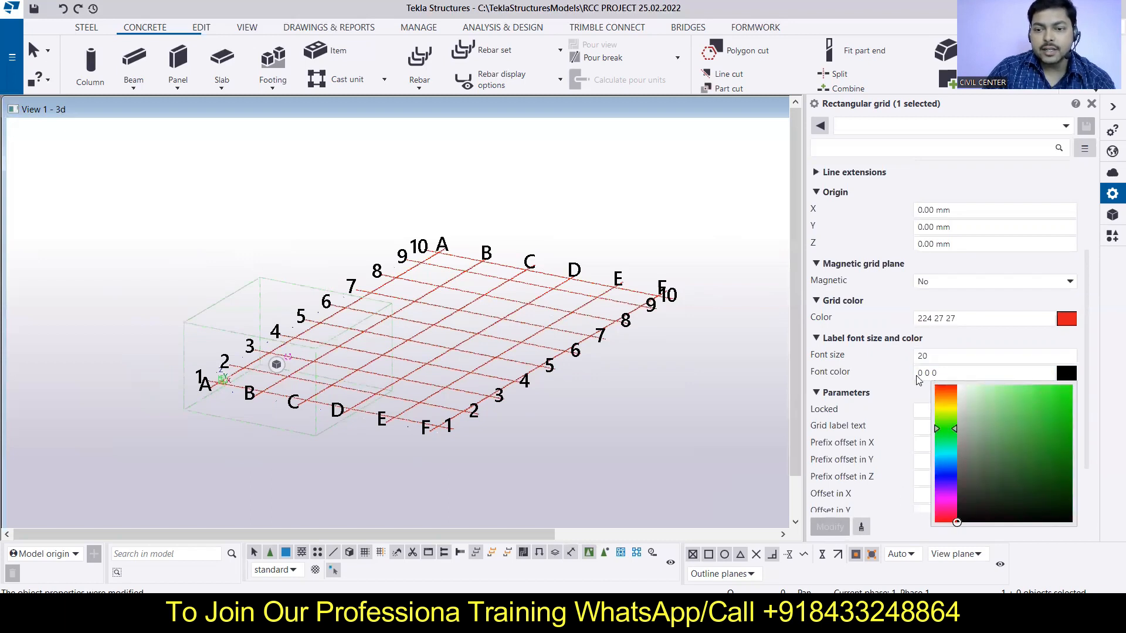
pyautogui.click(1056, 402)
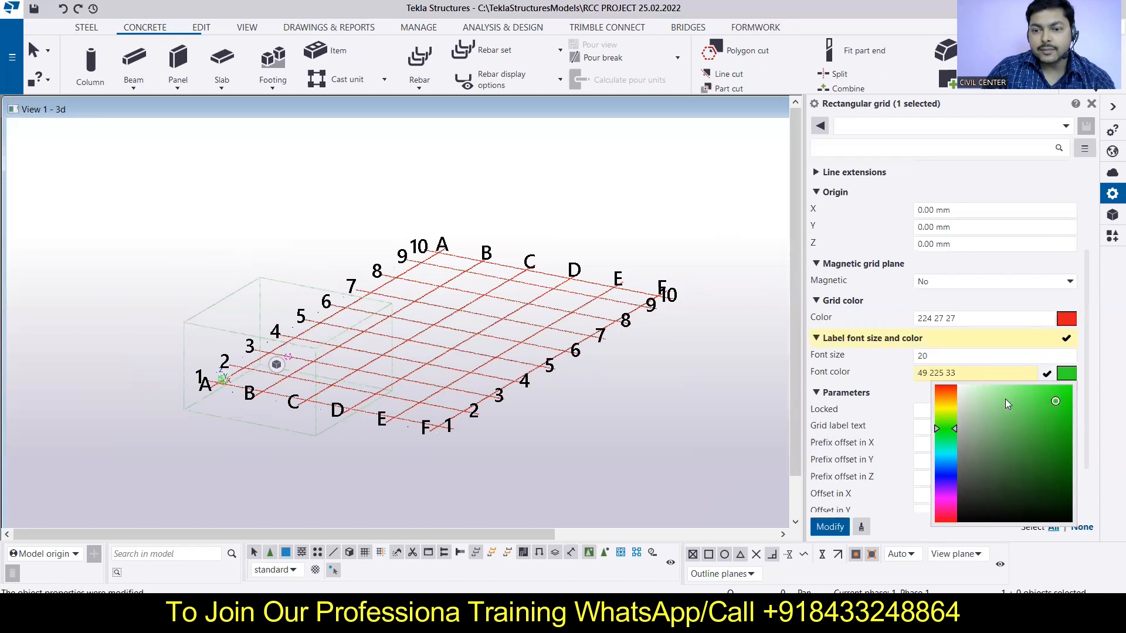
pyautogui.click(837, 530)
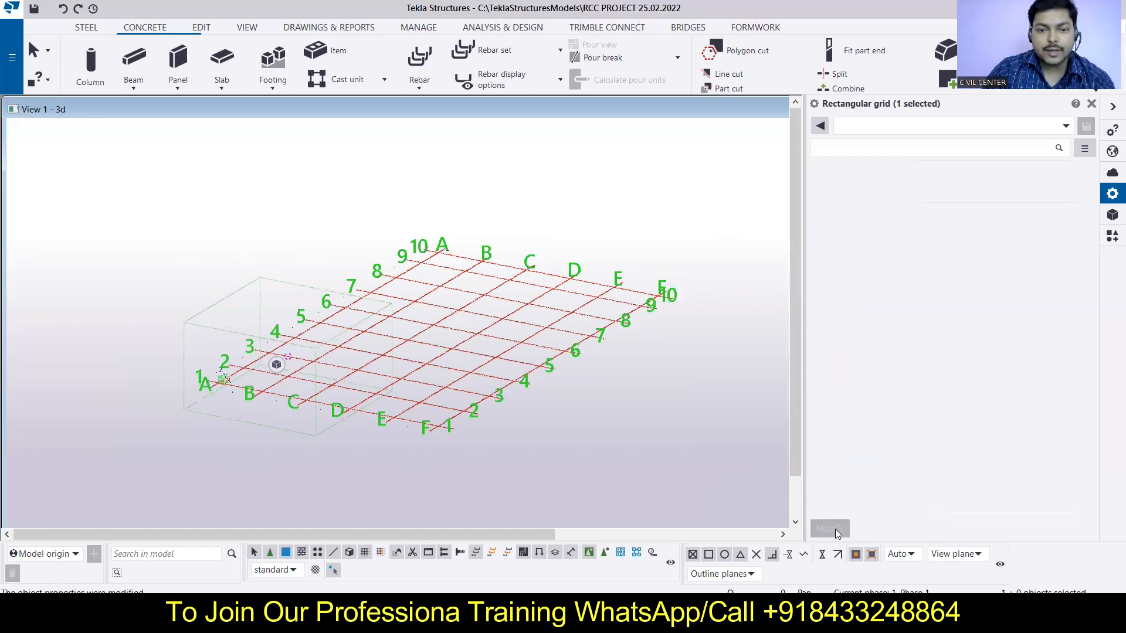
# Set the grid label font size to 12 and the font color to near-black (4 1 0), and apply both changes
pyautogui.moveTo(945, 357); pyautogui.dragTo(862, 362)
pyautogui.write('12')
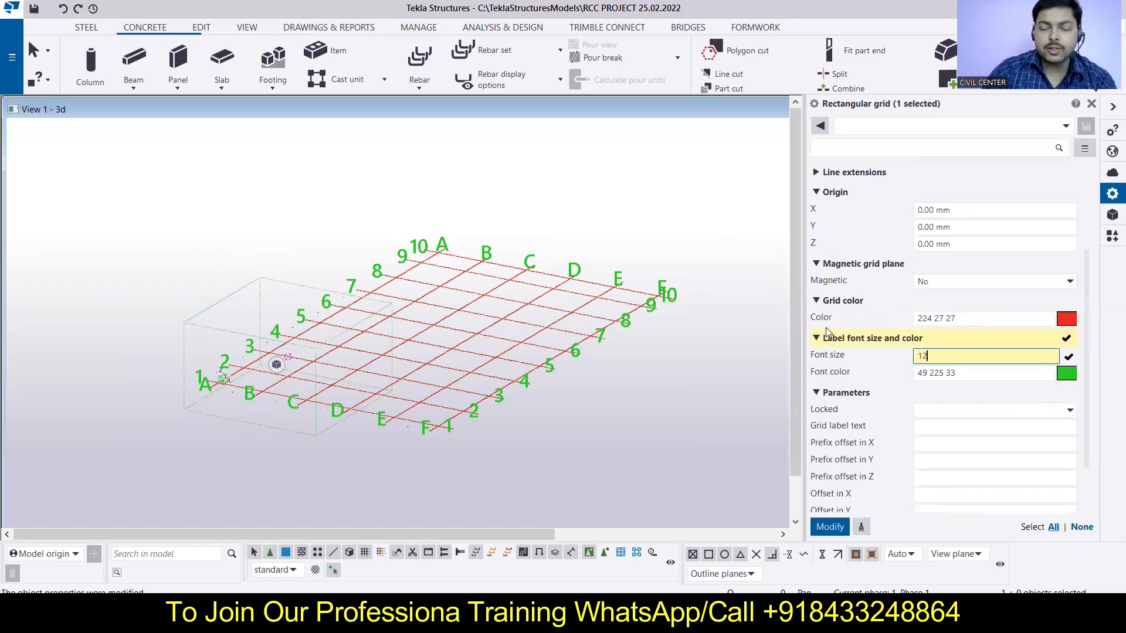
pyautogui.click(1067, 375)
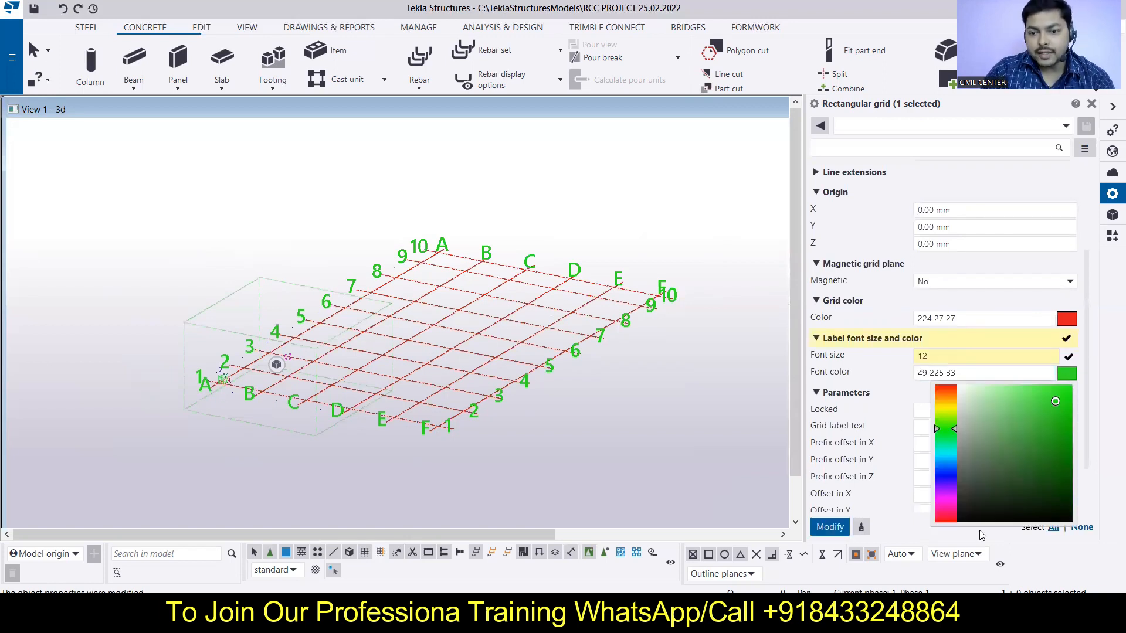
pyautogui.click(940, 389)
pyautogui.moveTo(997, 521); pyautogui.dragTo(1072, 522)
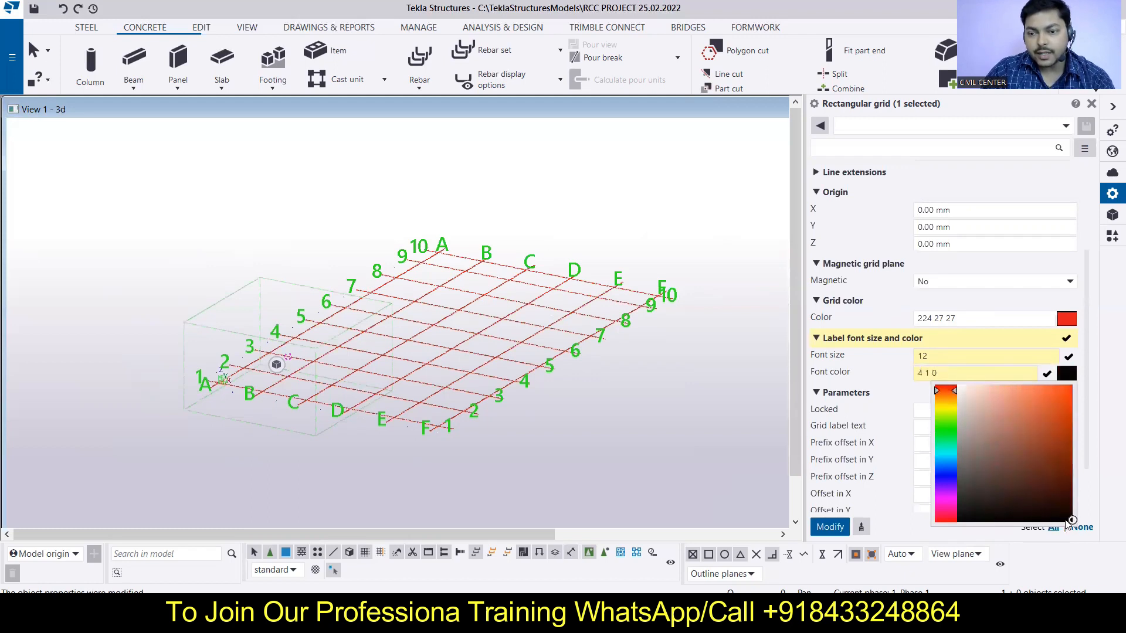
pyautogui.click(829, 527)
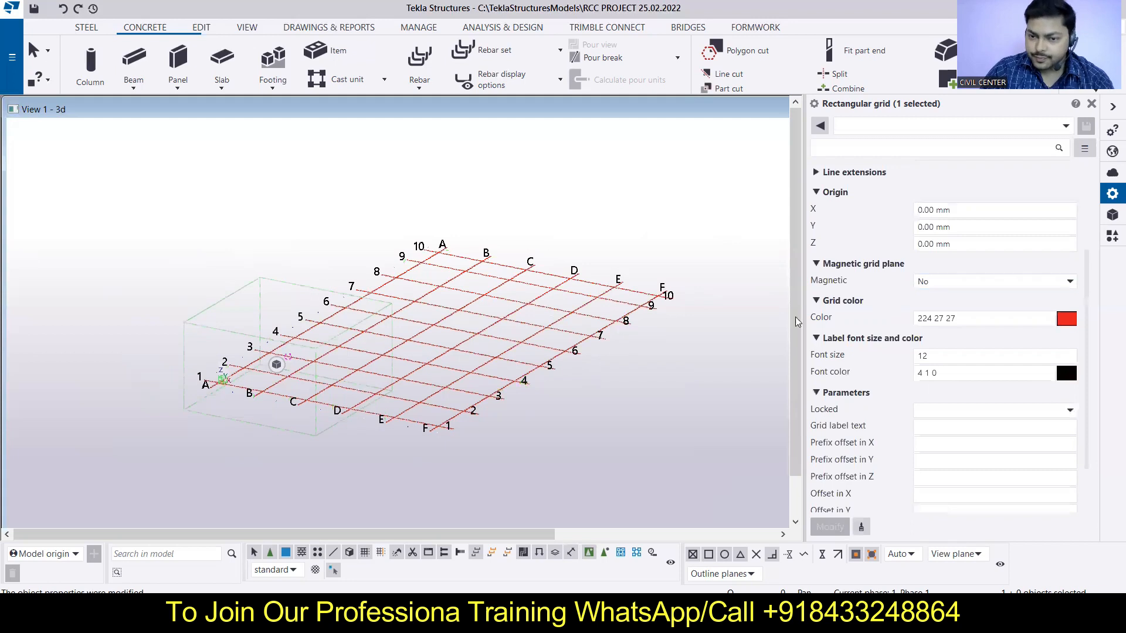
pyautogui.scroll(-2, 889, 332)
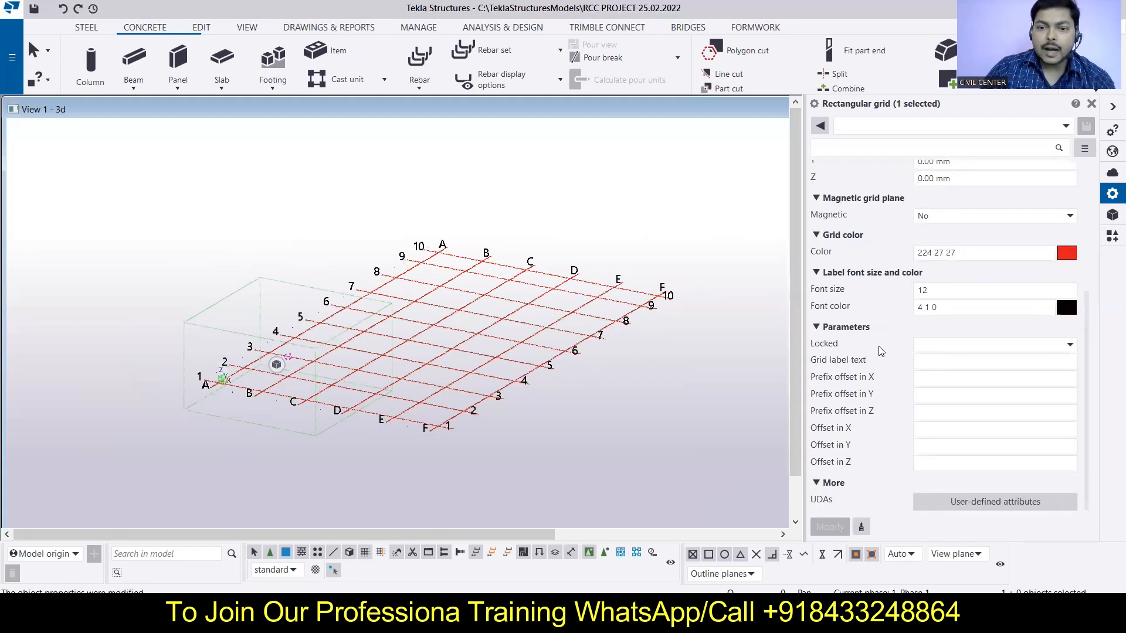
pyautogui.click(978, 346)
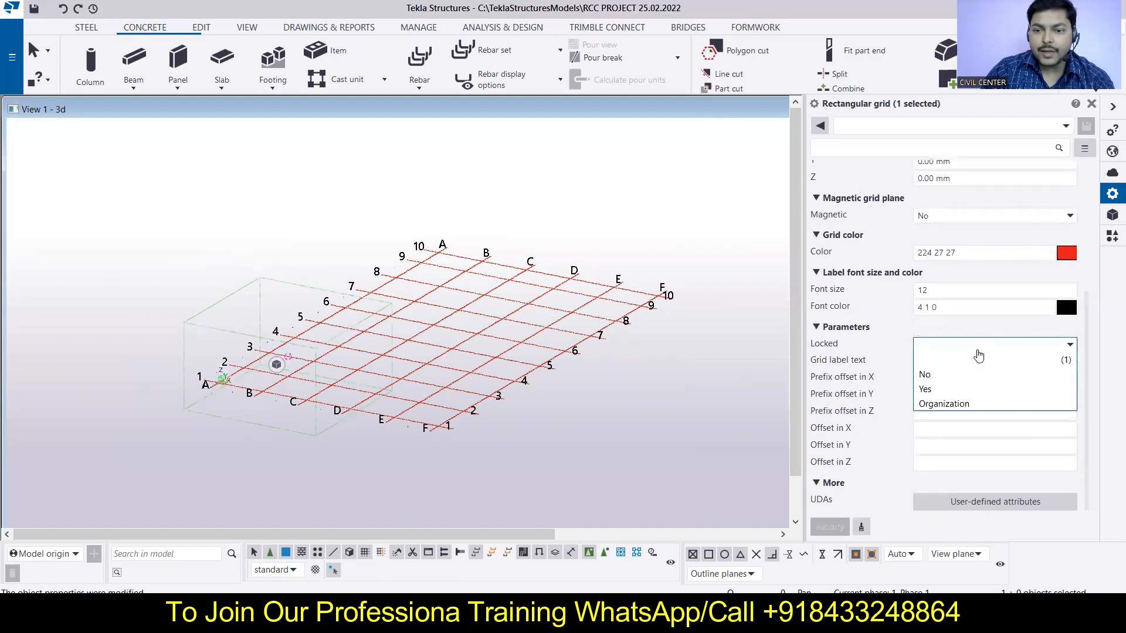
pyautogui.click(977, 354)
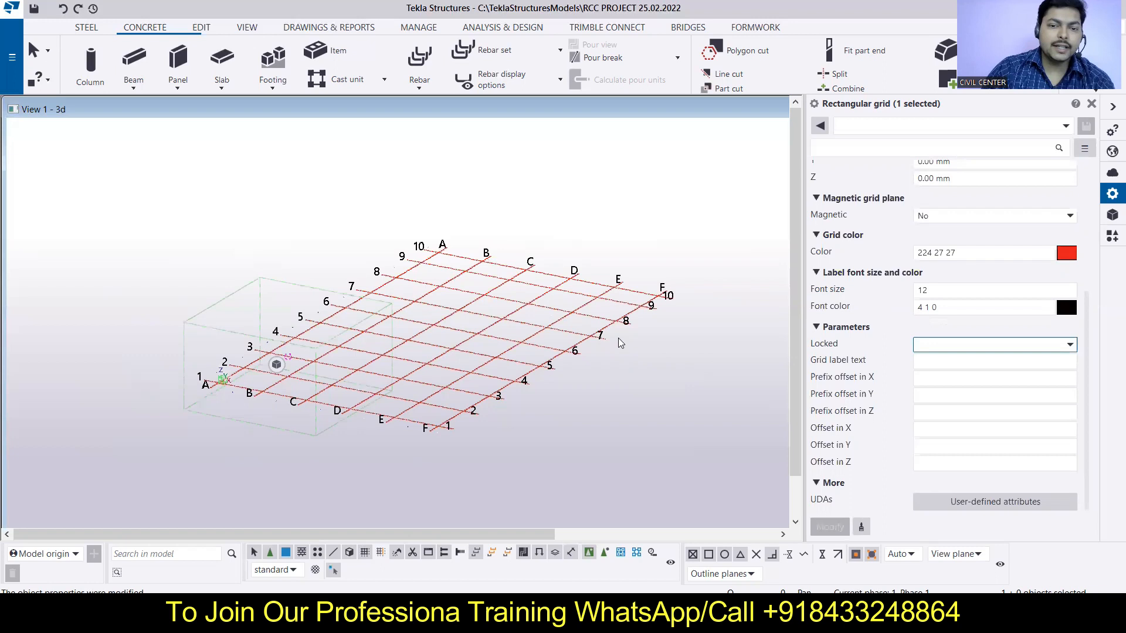
pyautogui.scroll(-3, 581, 311)
pyautogui.scroll(2, 542, 286)
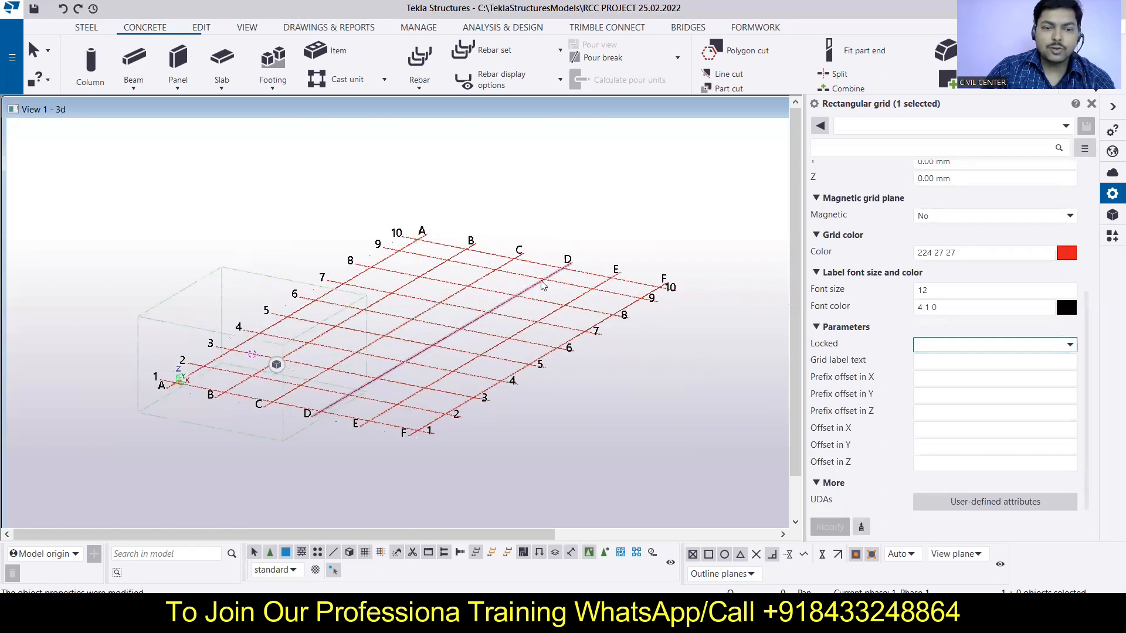
pyautogui.scroll(1, 542, 286)
pyautogui.scroll(-1, 527, 278)
pyautogui.scroll(-2, 526, 278)
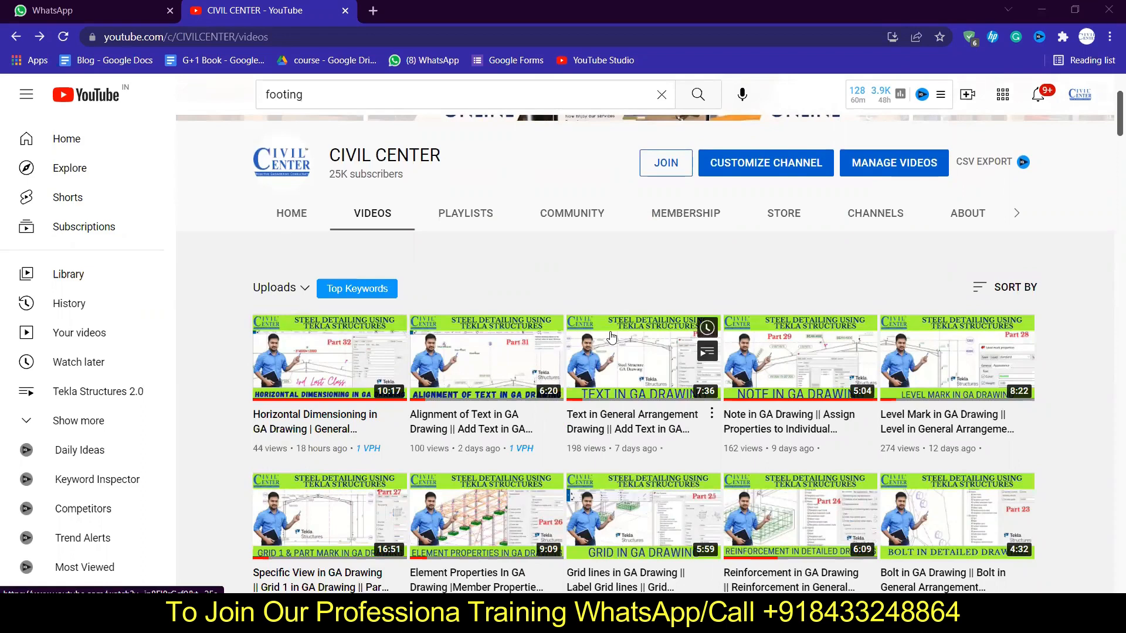
# Browse the uploaded videos of the CIVIL CENTER channel on YouTube, from the newest Tekla lessons back to the older building design tutorials
pyautogui.scroll(-1, 611, 336)
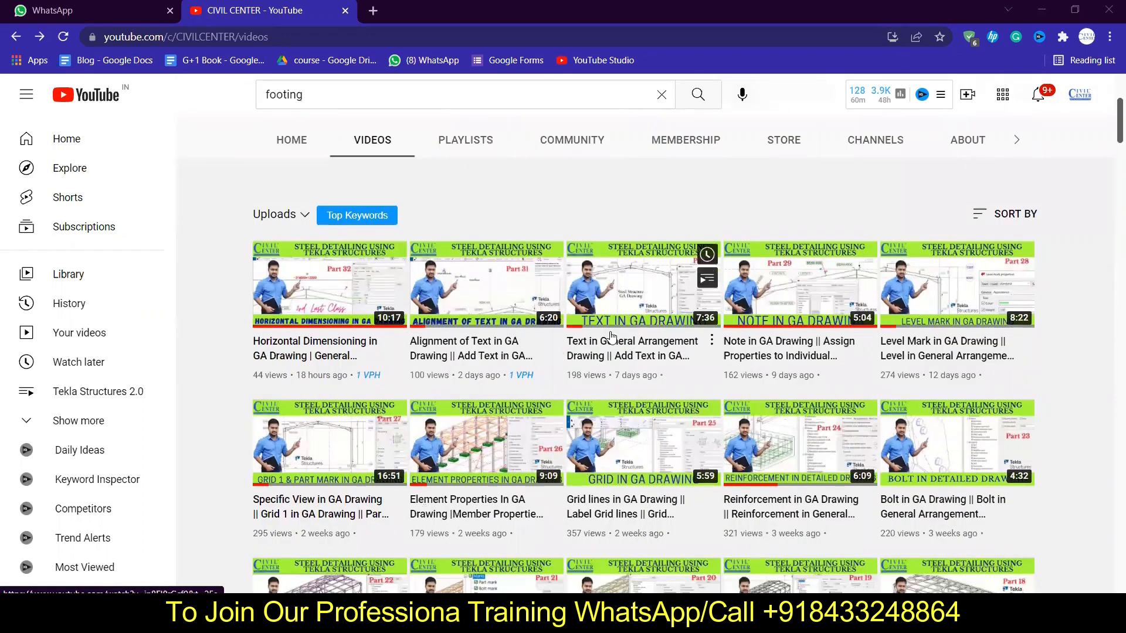
pyautogui.scroll(-1, 610, 336)
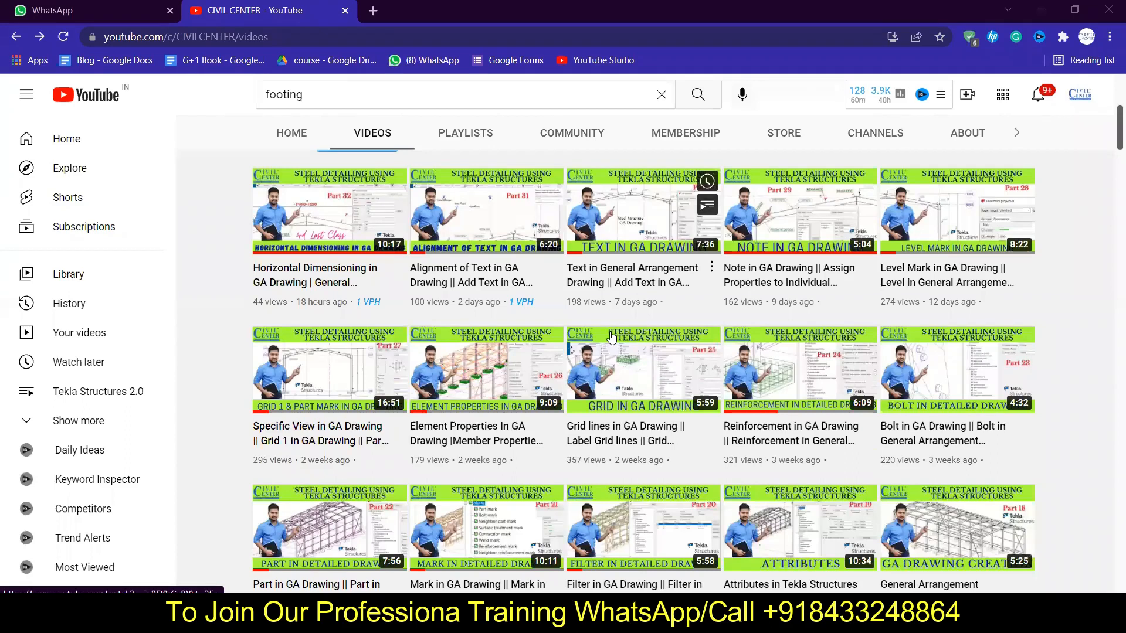
pyautogui.scroll(-1, 611, 336)
pyautogui.scroll(-1, 610, 336)
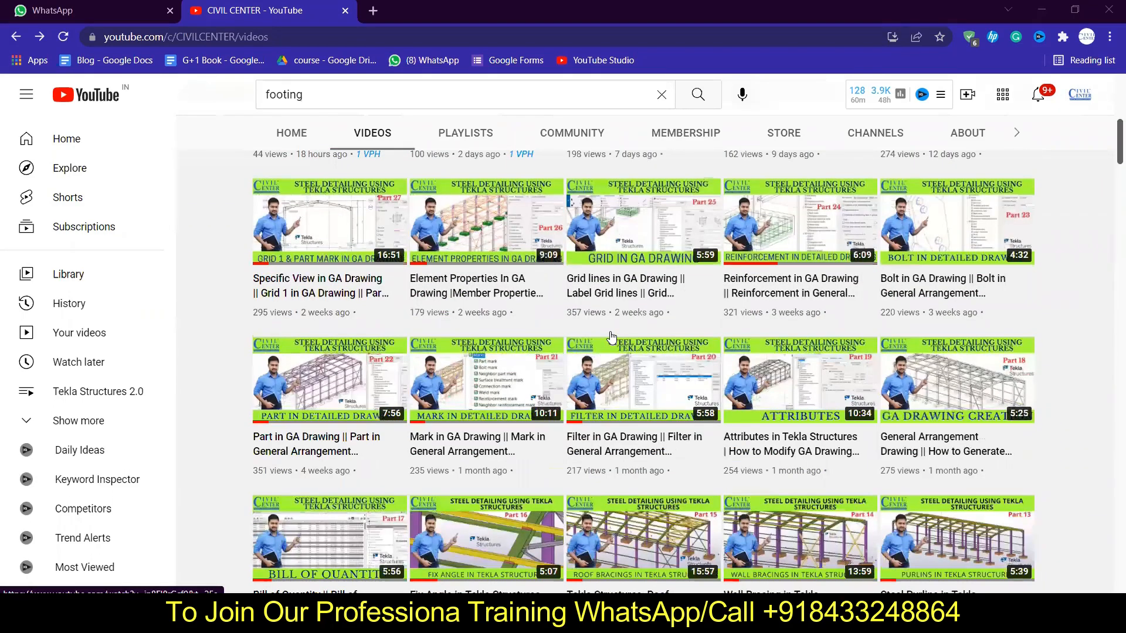
pyautogui.scroll(-1, 611, 336)
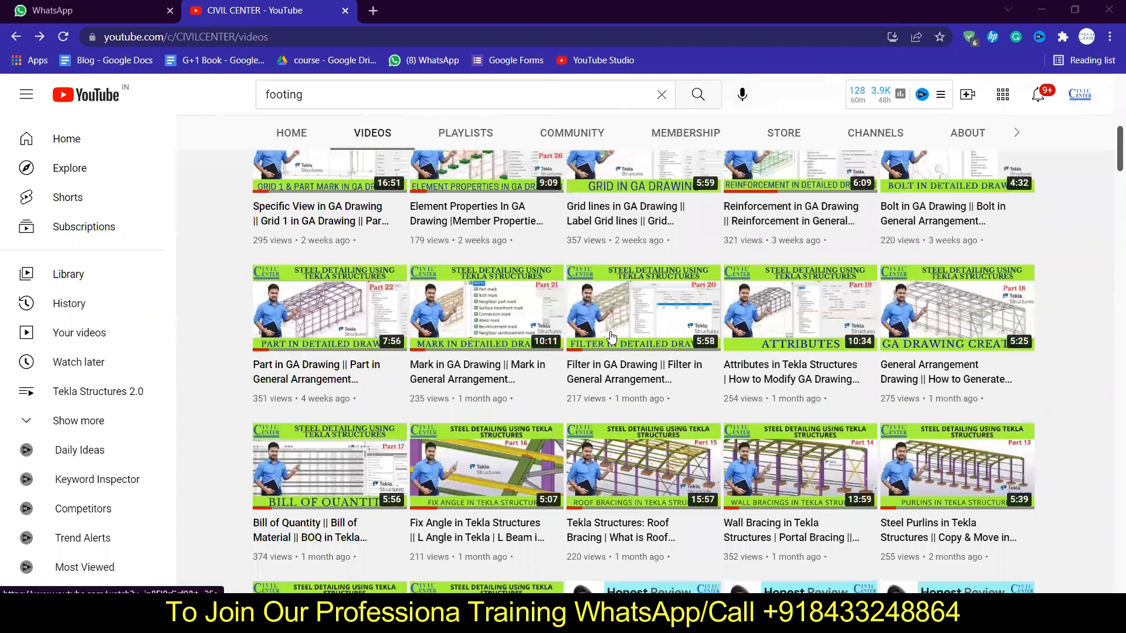
pyautogui.moveTo(611, 334)
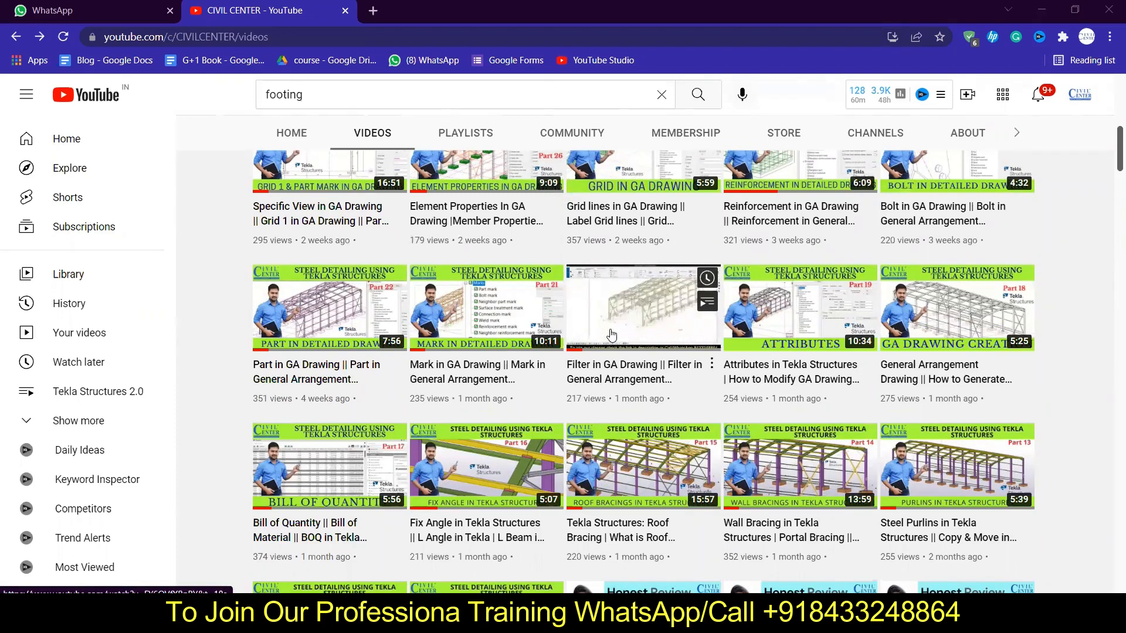
pyautogui.scroll(-2, 610, 335)
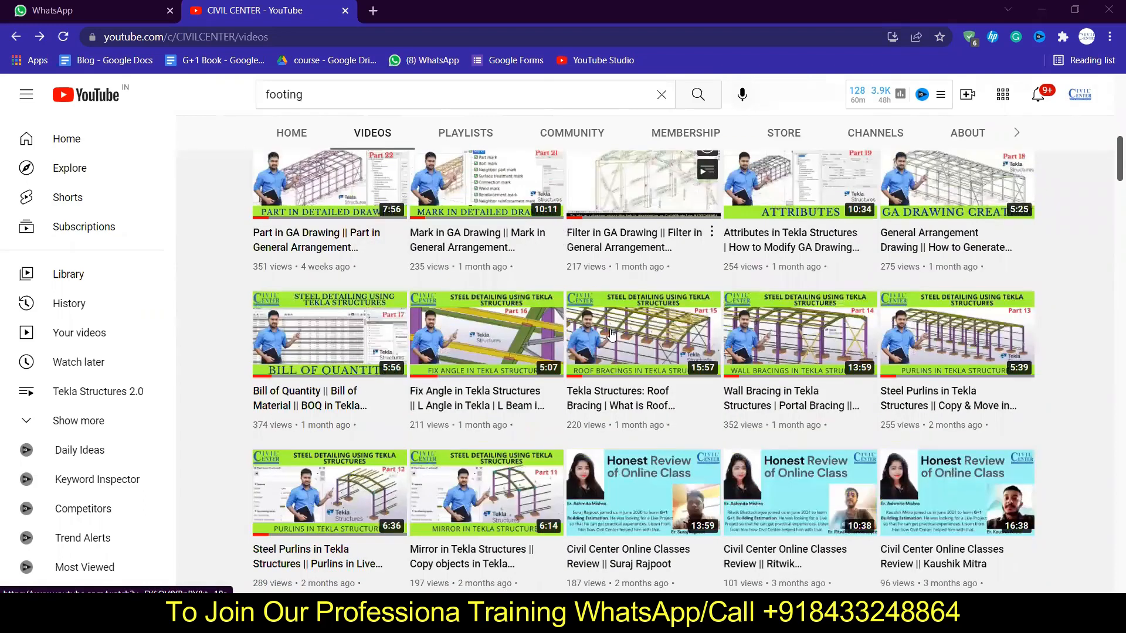
pyautogui.scroll(-1, 611, 335)
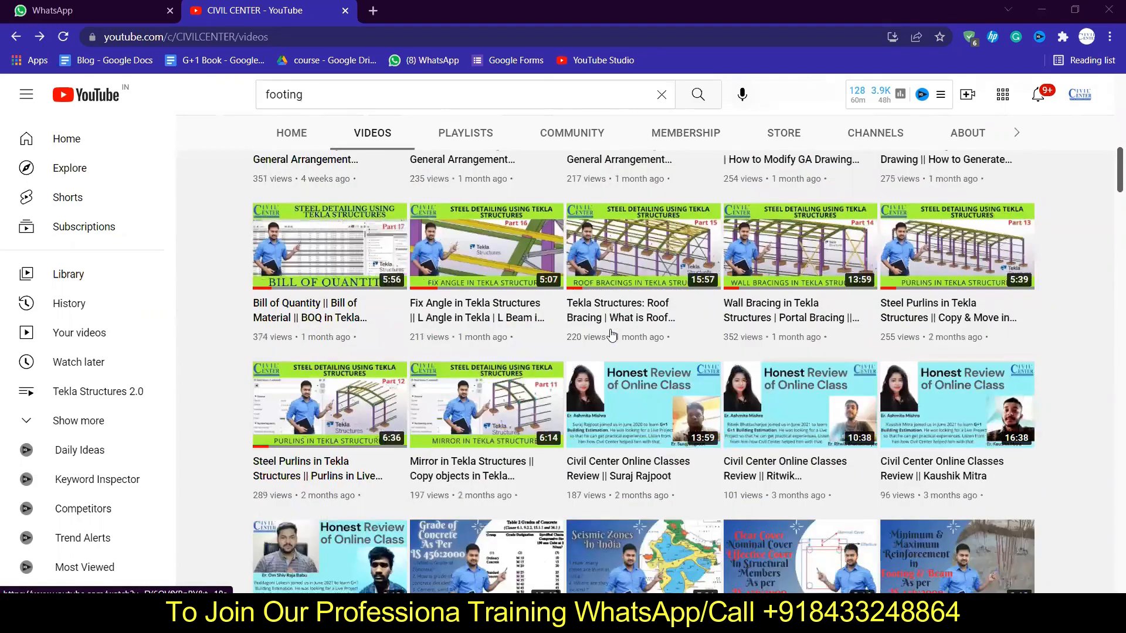
pyautogui.scroll(-3, 610, 335)
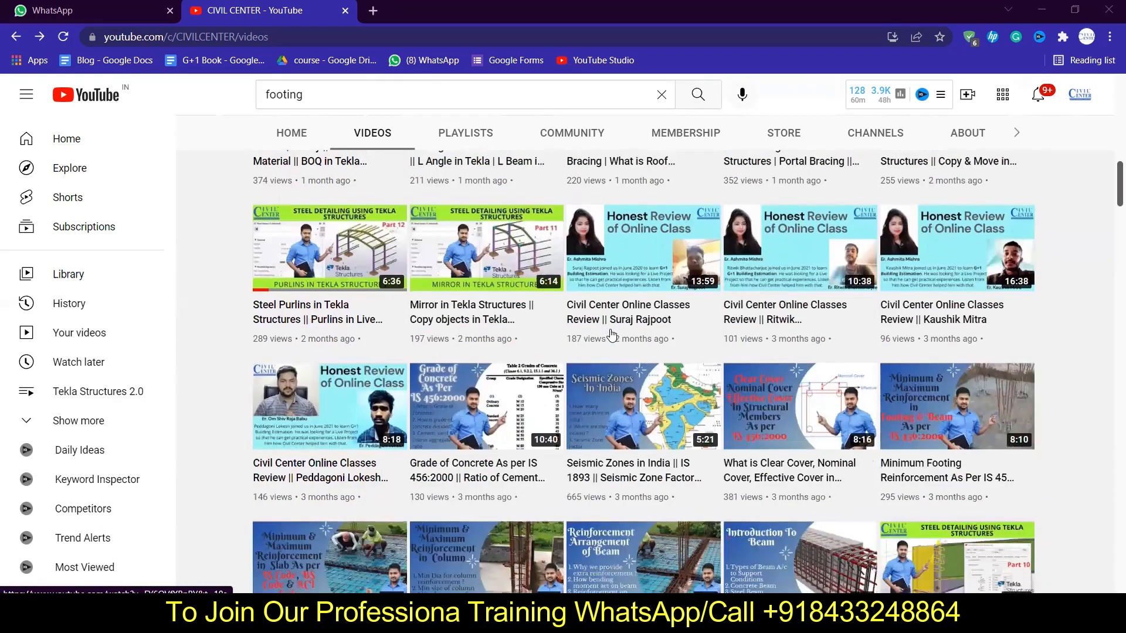
pyautogui.scroll(-5, 611, 335)
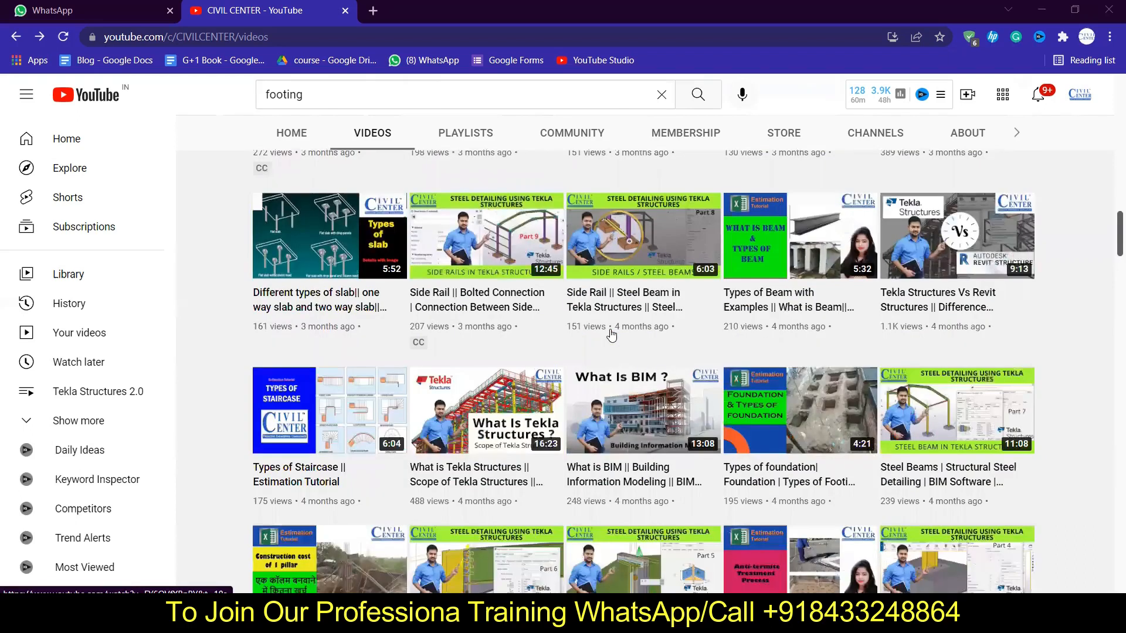
pyautogui.scroll(-3, 610, 335)
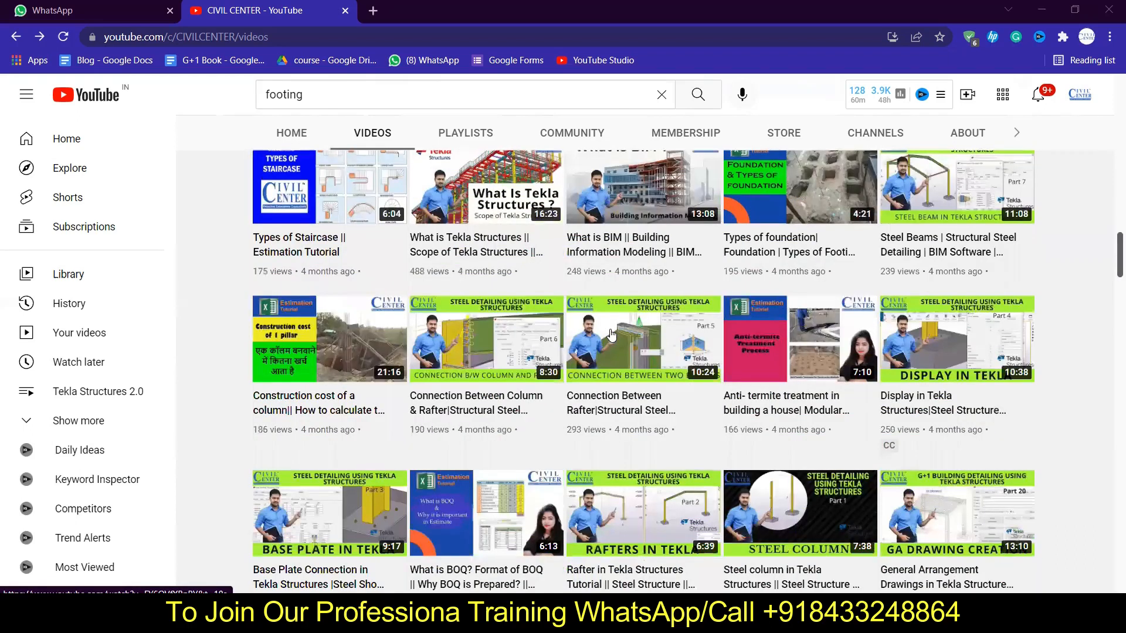
pyautogui.scroll(1, 604, 338)
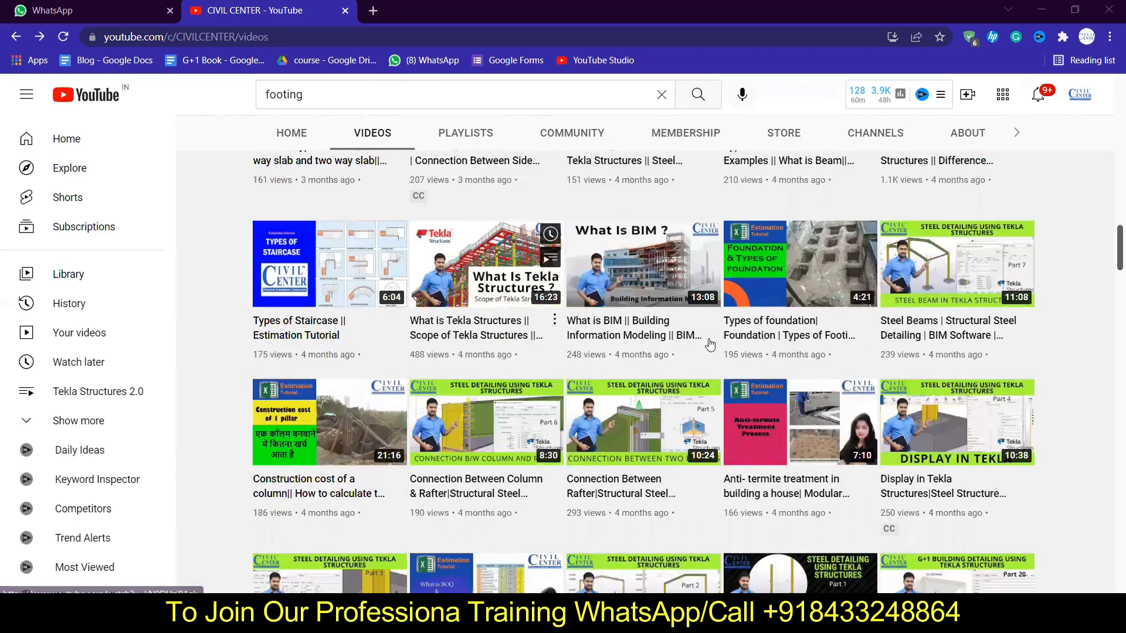
pyautogui.scroll(-3, 710, 344)
pyautogui.scroll(-3, 710, 344)
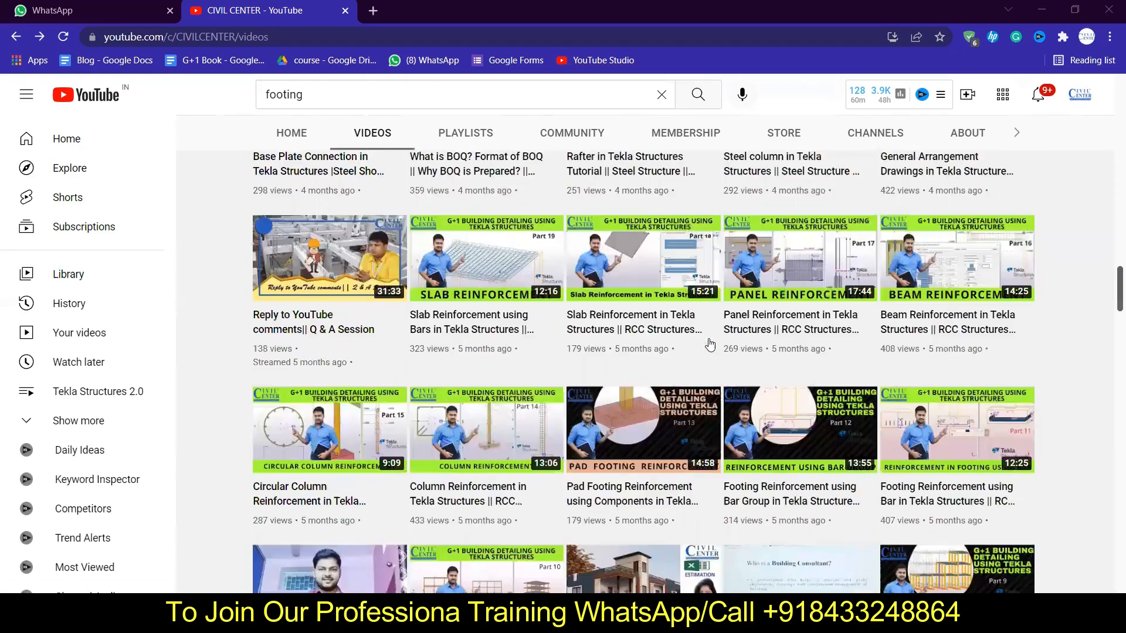
pyautogui.scroll(-1, 710, 345)
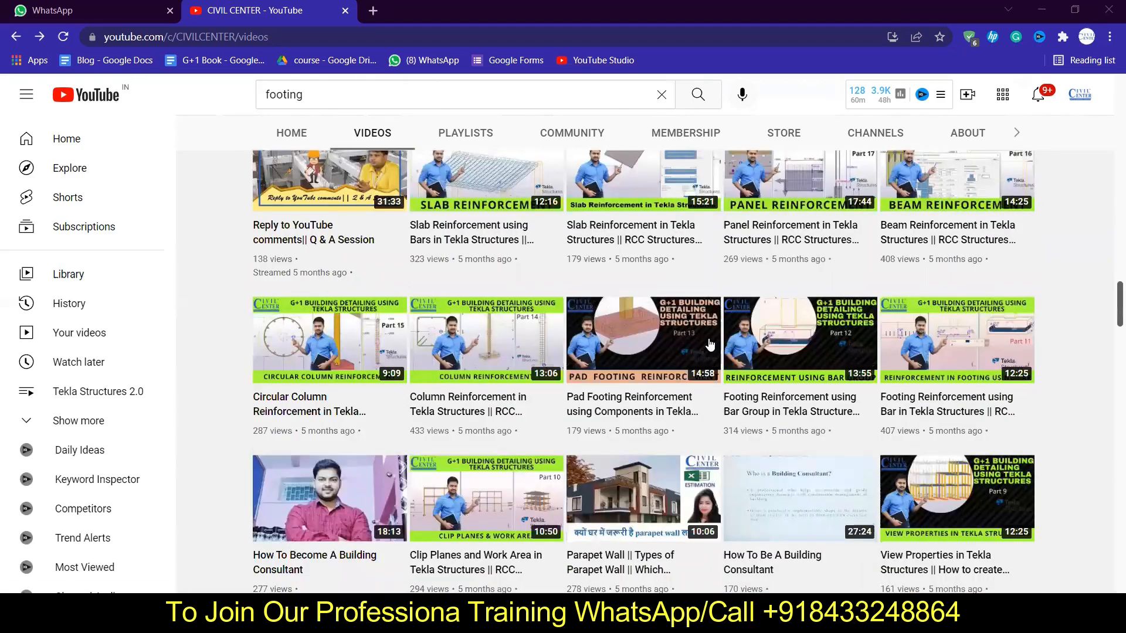
pyautogui.scroll(-5, 711, 345)
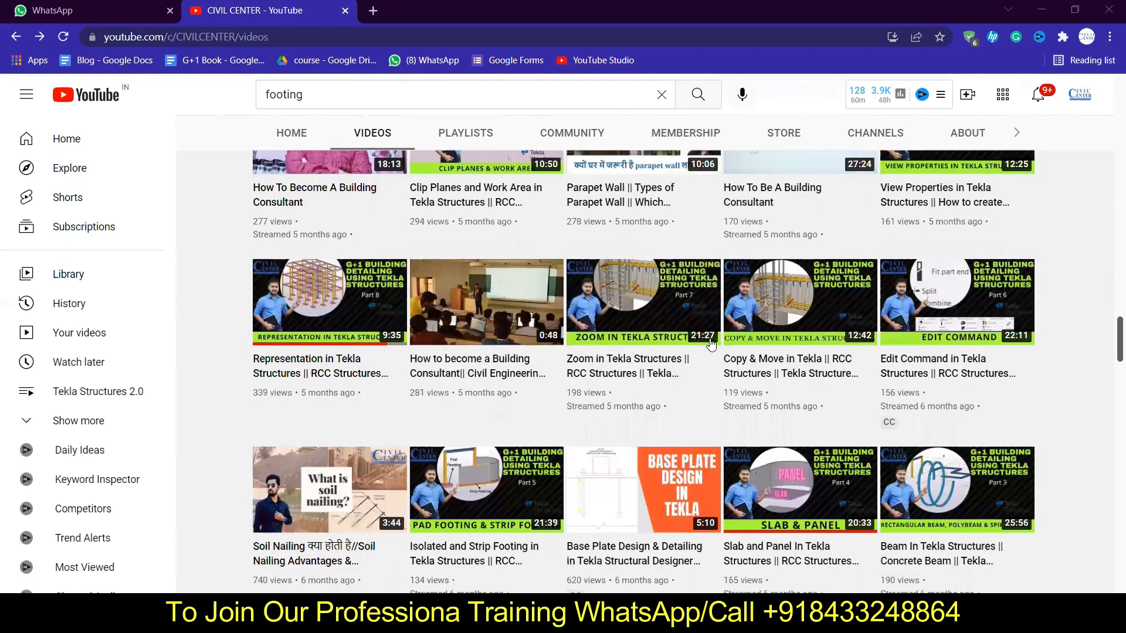
pyautogui.scroll(-4, 710, 344)
pyautogui.scroll(-2, 711, 345)
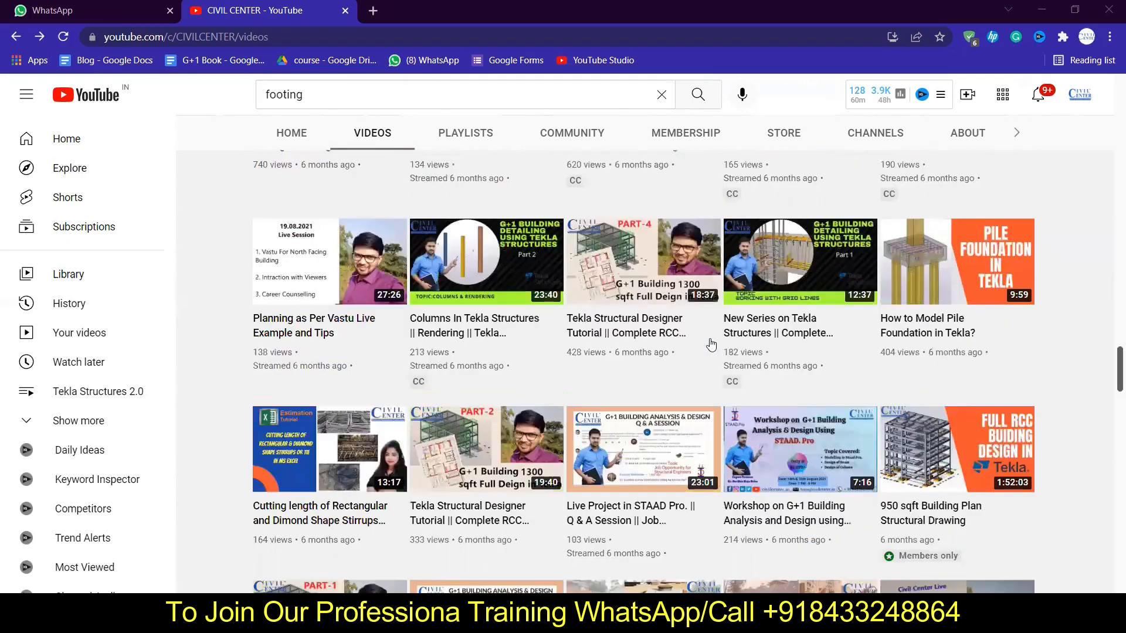
pyautogui.scroll(-2, 711, 344)
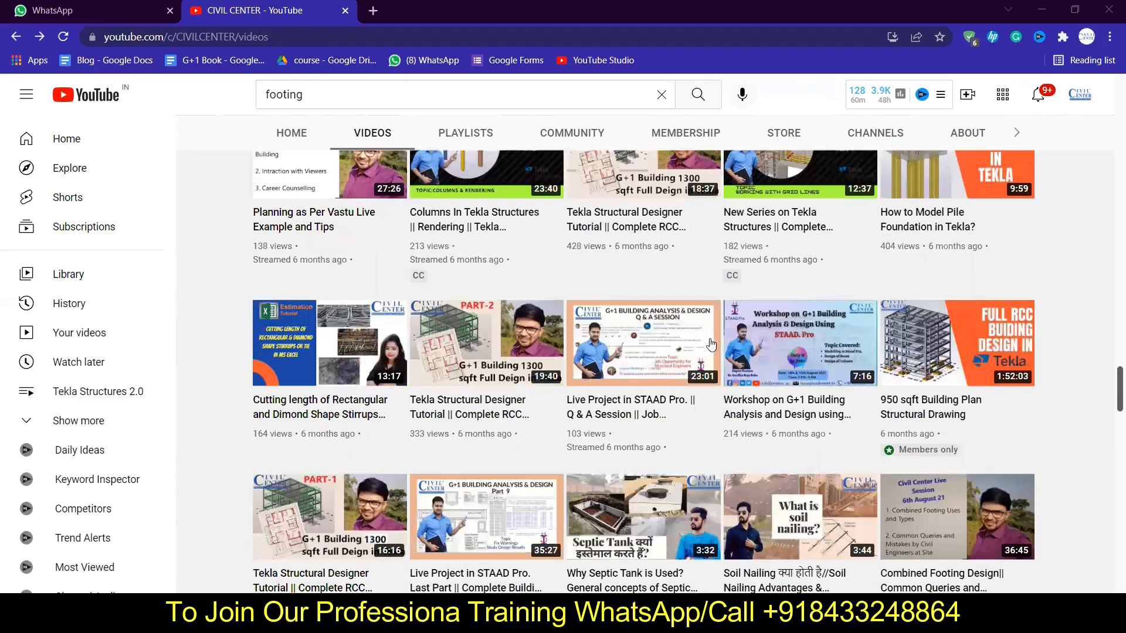
pyautogui.scroll(-4, 710, 345)
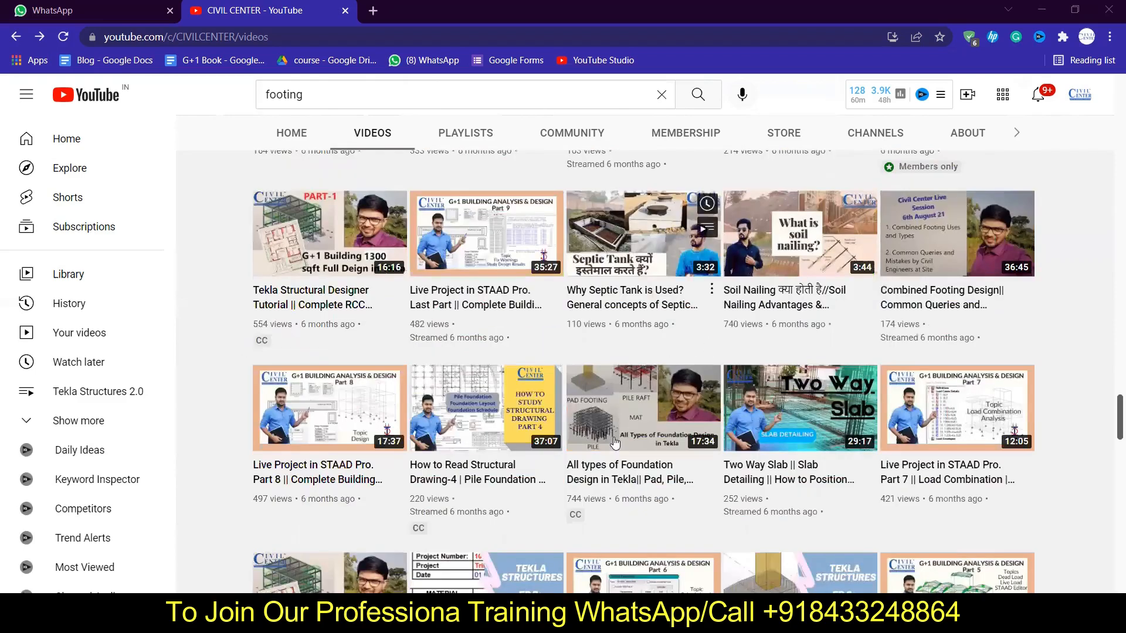